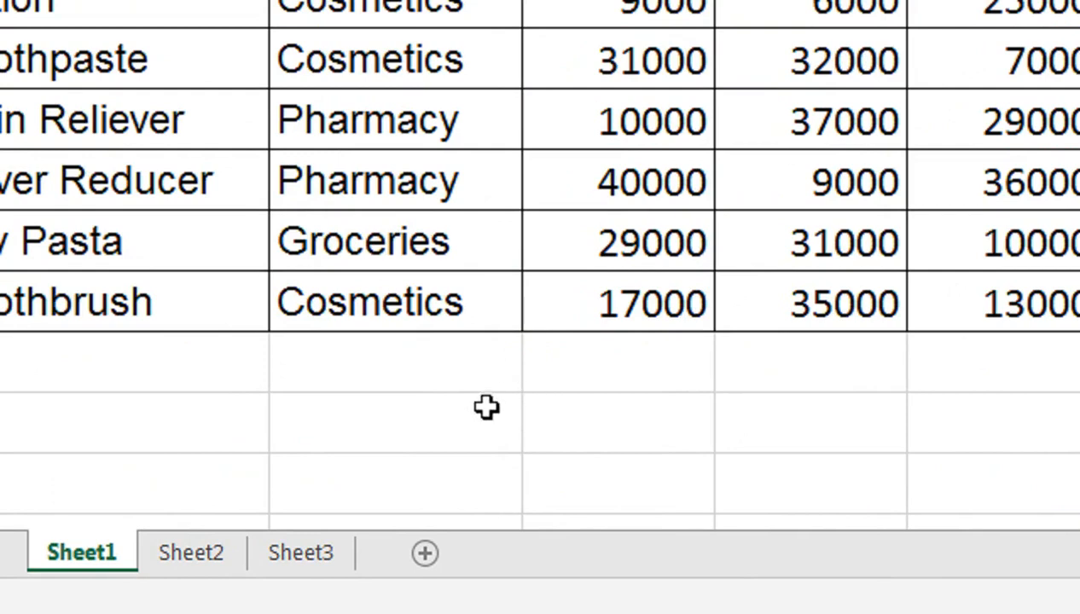
- Add list data validation to cell B11 with the source entries Q1,Q2,Q3,Q4
click(501, 417)
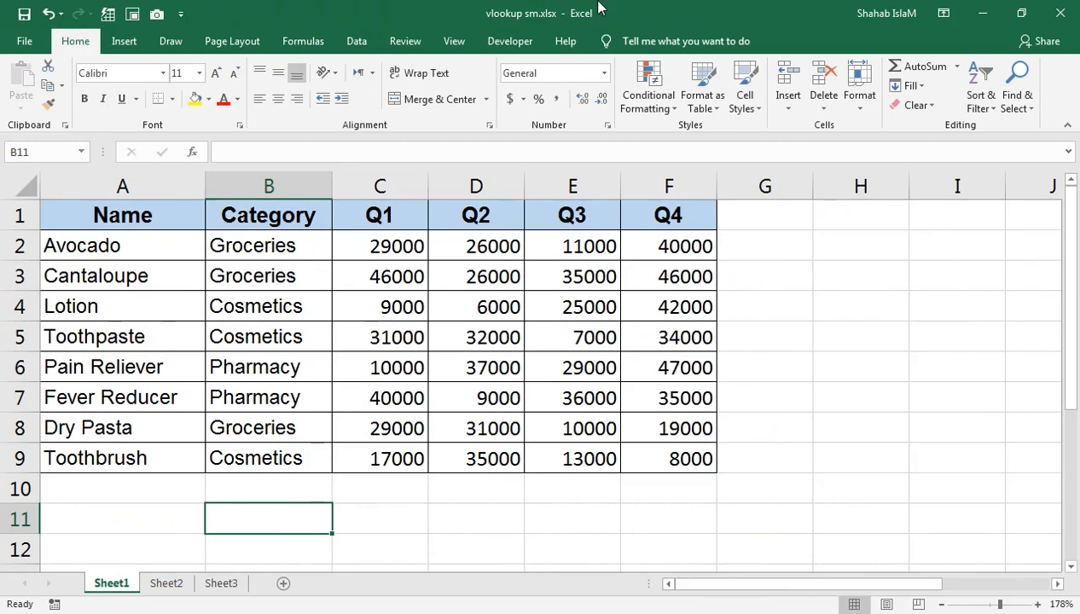
click(361, 45)
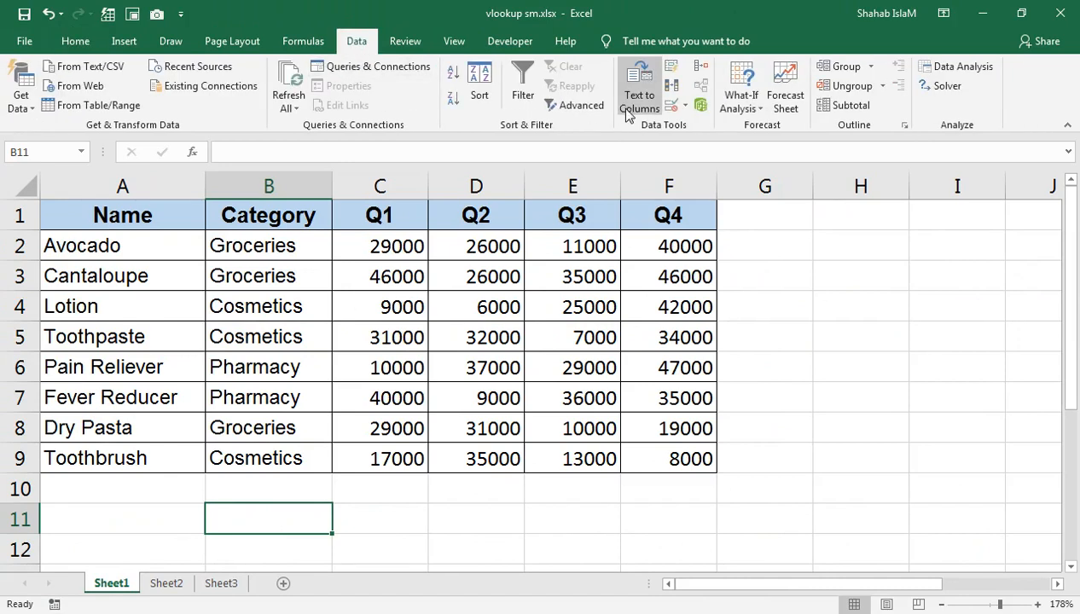
click(684, 106)
click(687, 125)
click(356, 352)
click(282, 400)
click(316, 420)
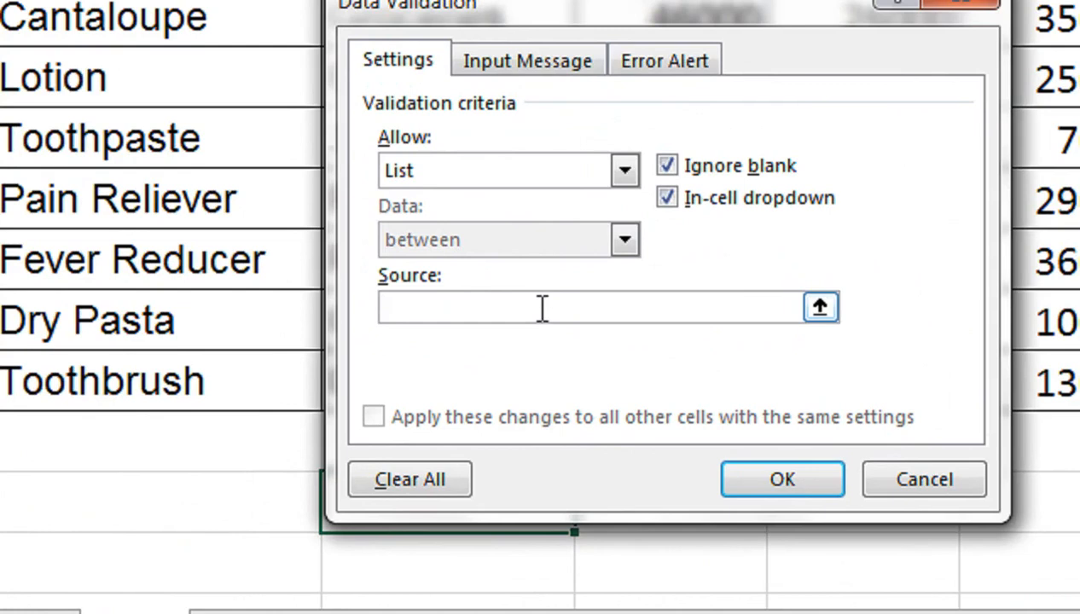
text(Q1,Q2)
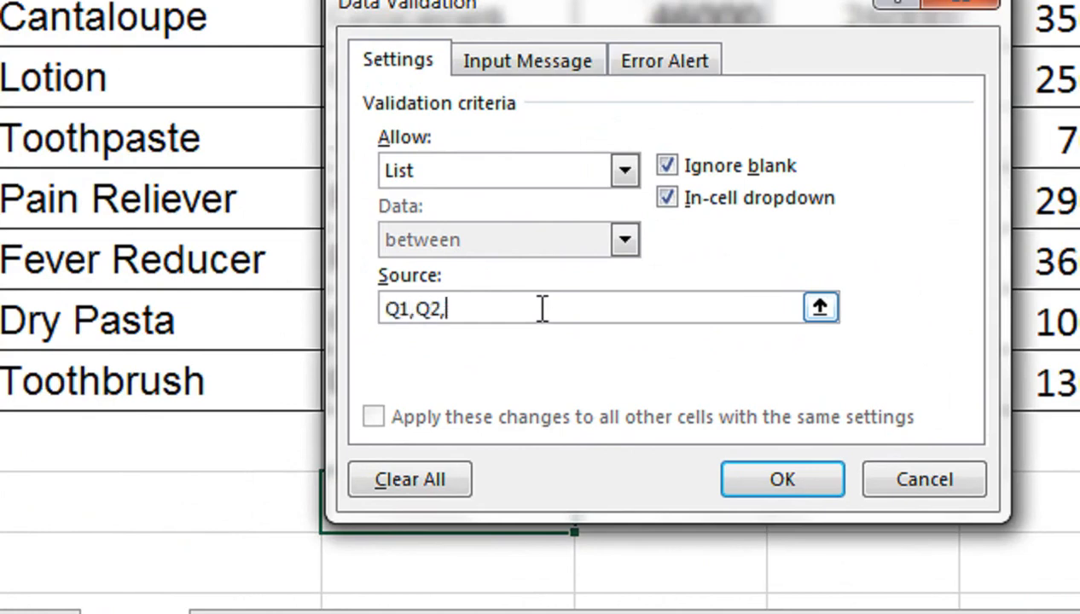
text(,Q3,Q4)
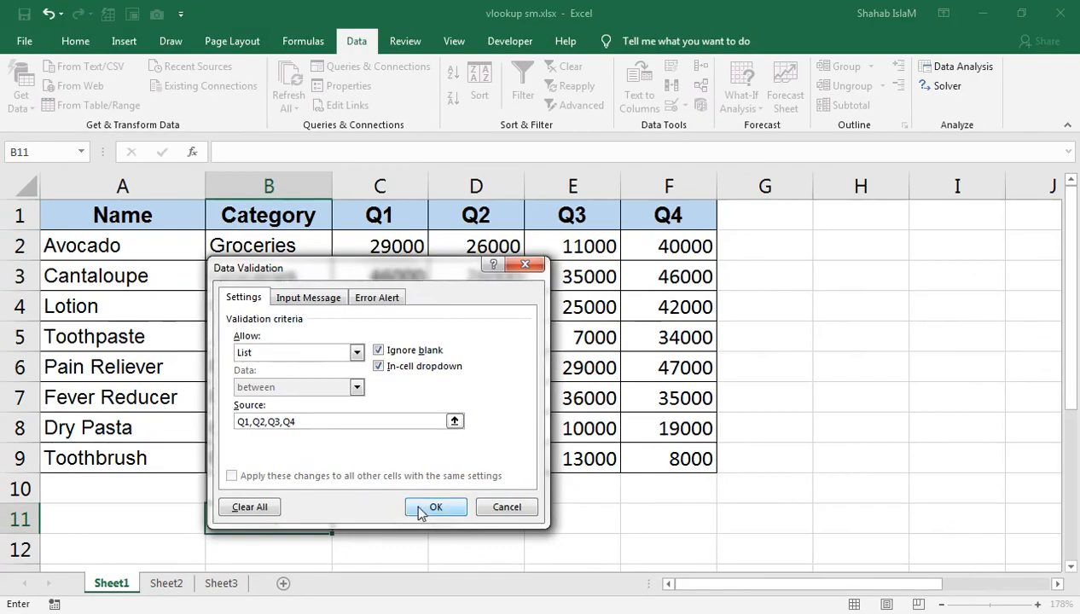
click(783, 479)
- Add a border around cell B11 and choose Q1 from its dropdown list
click(75, 41)
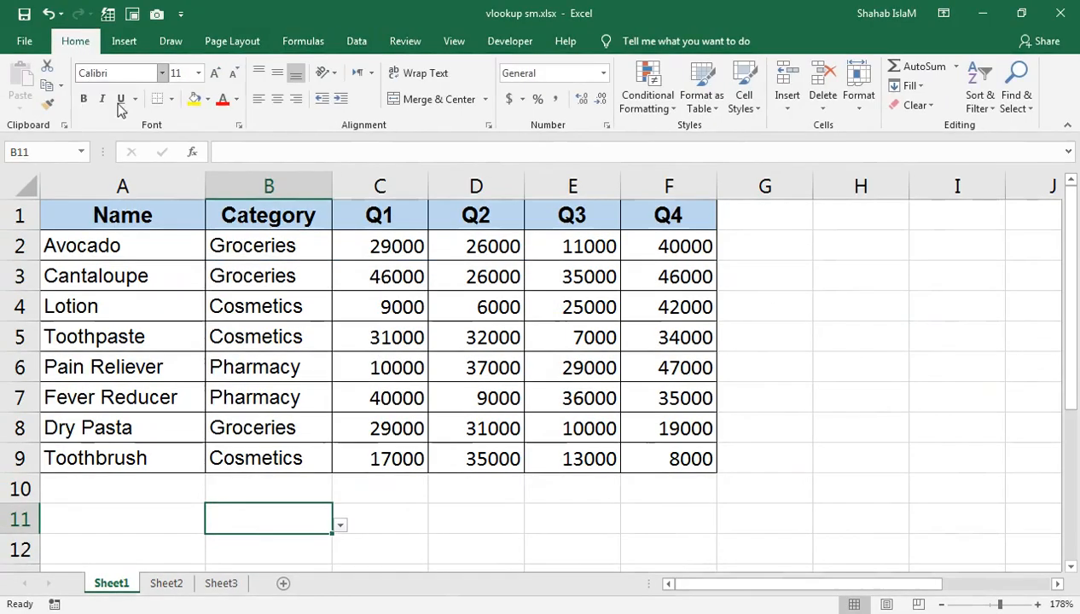
click(171, 99)
click(191, 265)
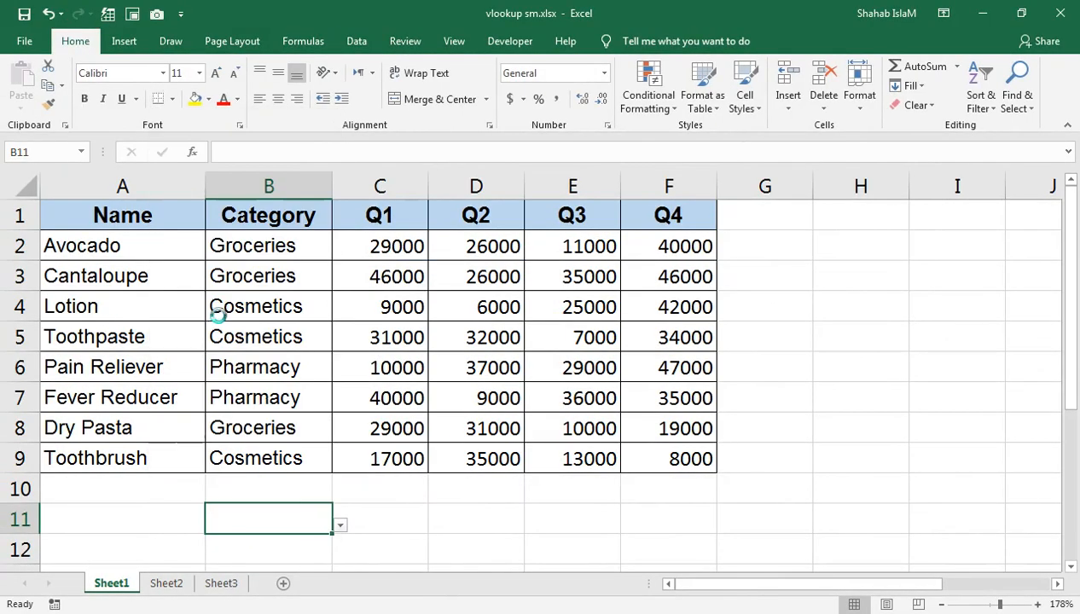
click(340, 526)
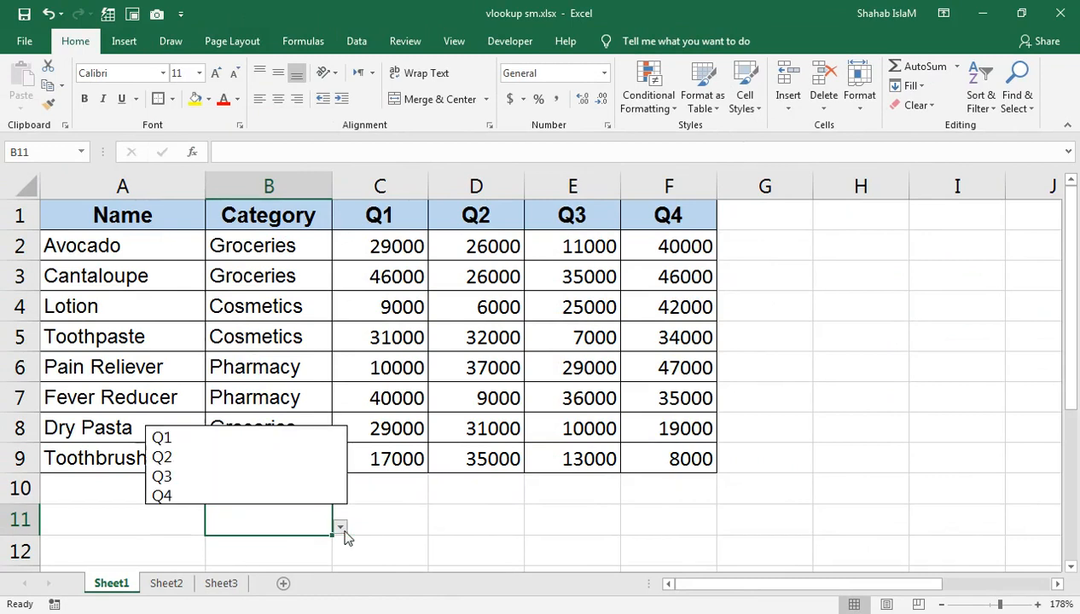
click(265, 437)
- Format the text in cell B11 as bold, centred, in the Algerian font
click(85, 99)
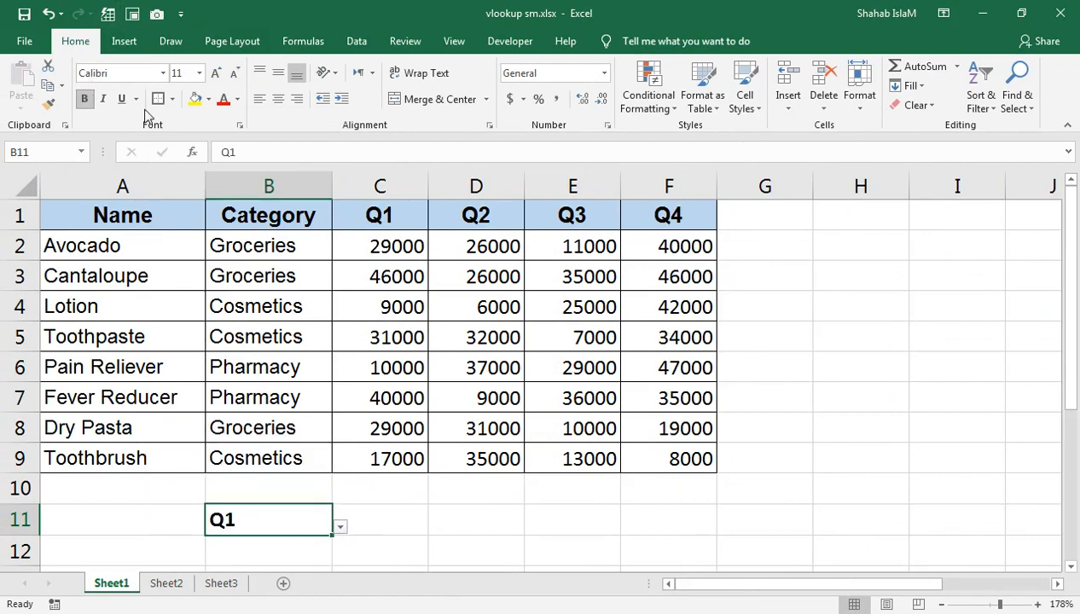
click(276, 103)
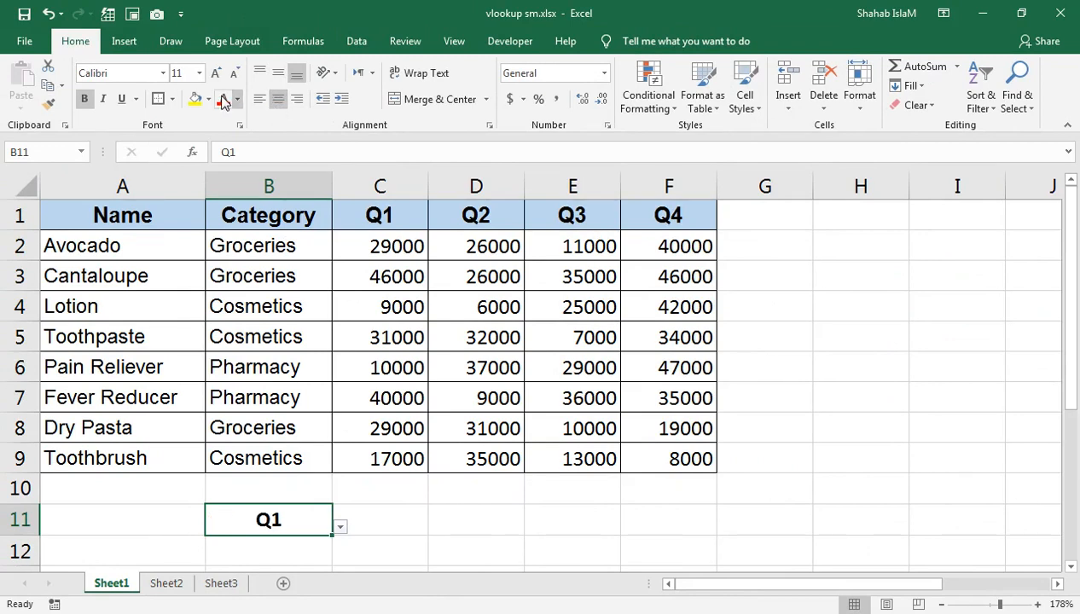
click(163, 73)
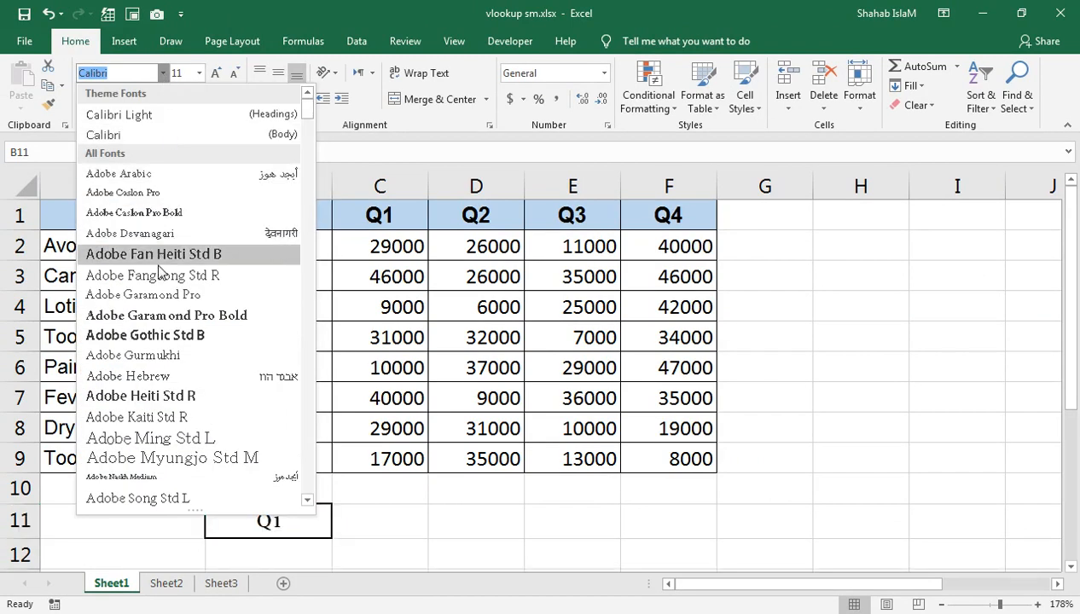
scroll(157, 358, down, 1)
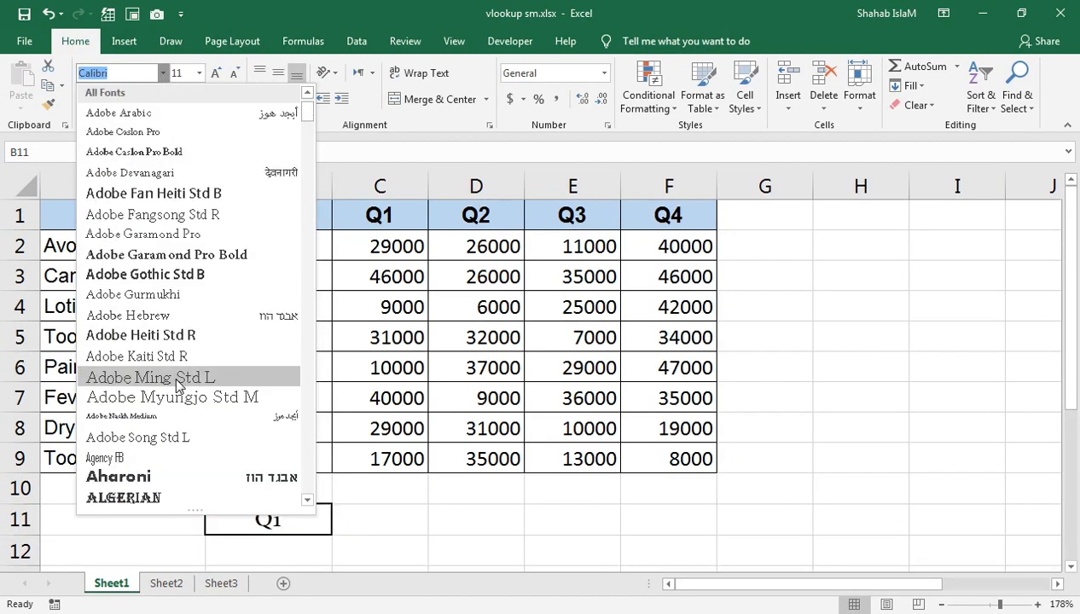
click(192, 498)
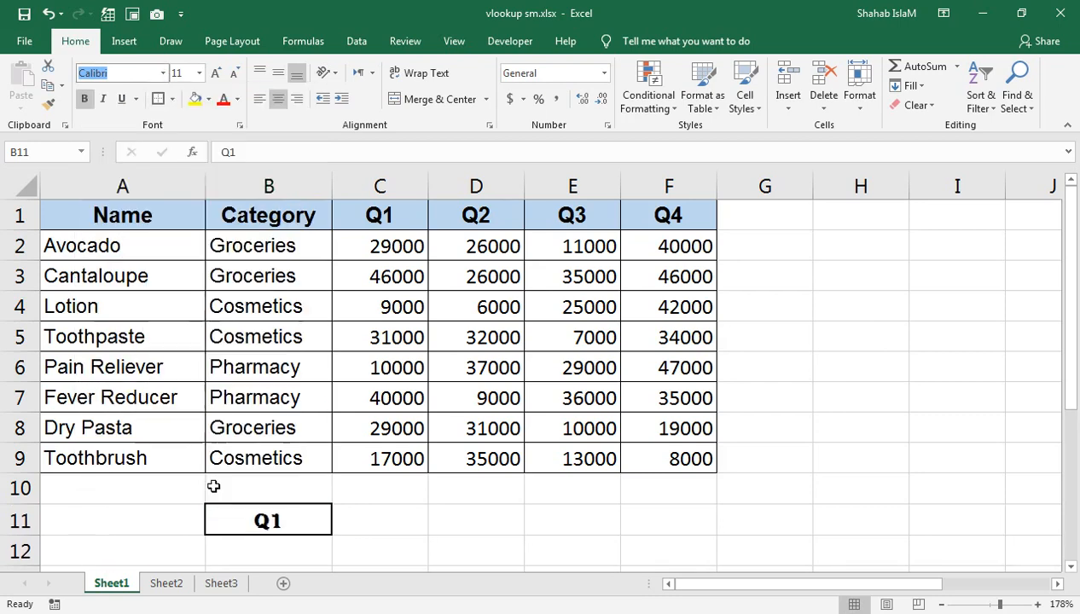
- Begin an HLOOKUP formula in cell C11 with B11 as the lookup value and A1:F9 as the table array
click(382, 531)
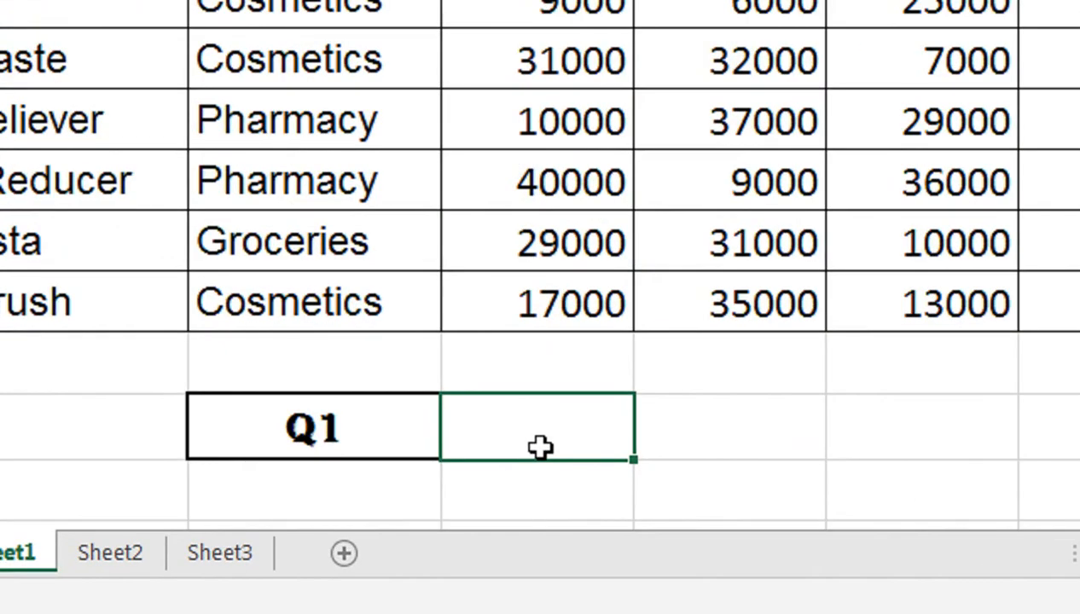
text(=hlo)
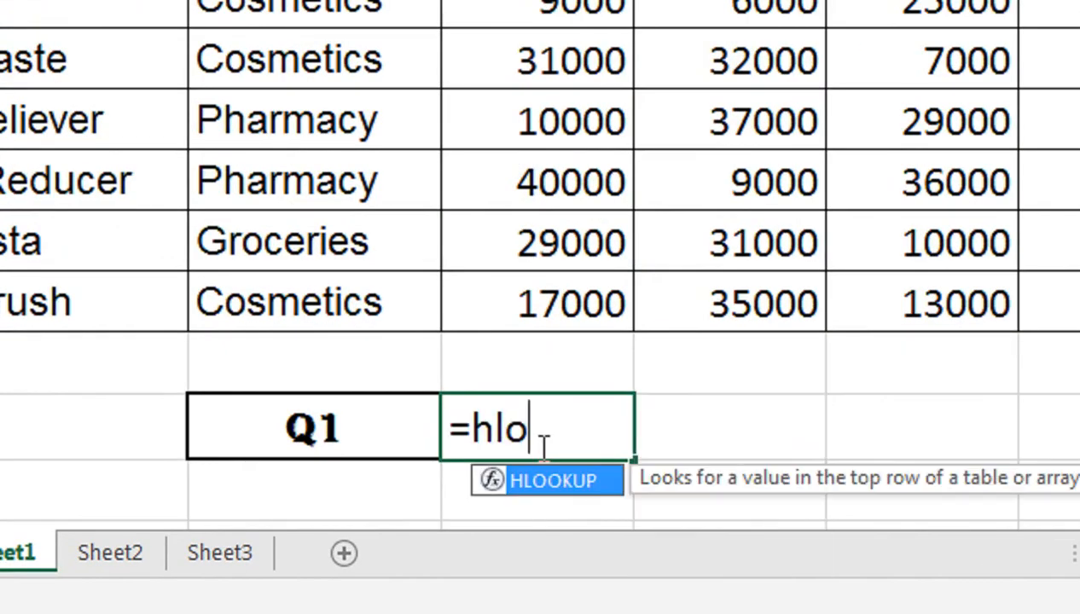
key(Tab)
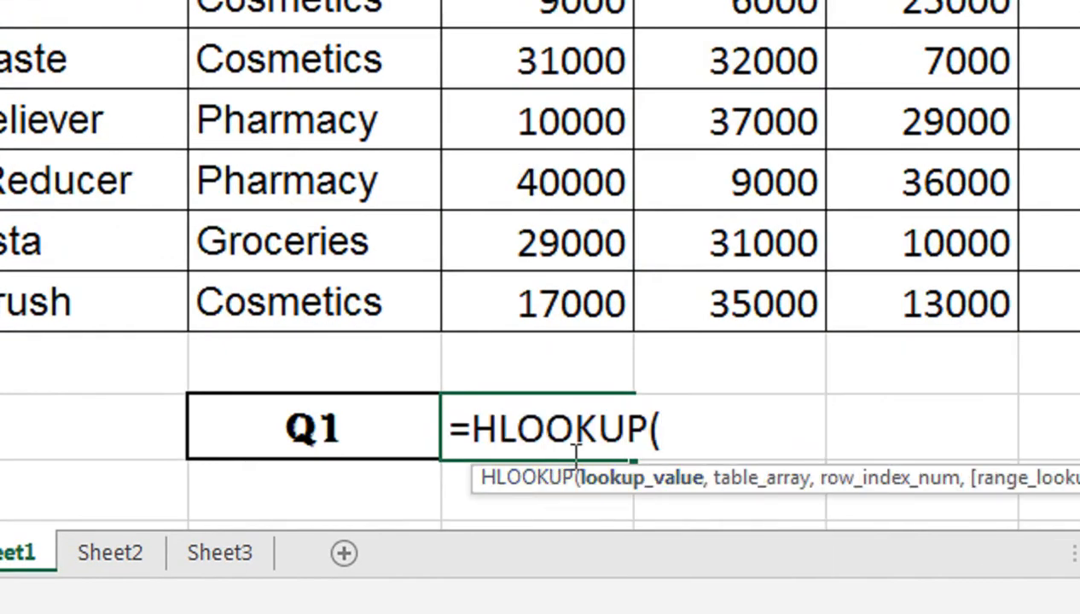
click(375, 427)
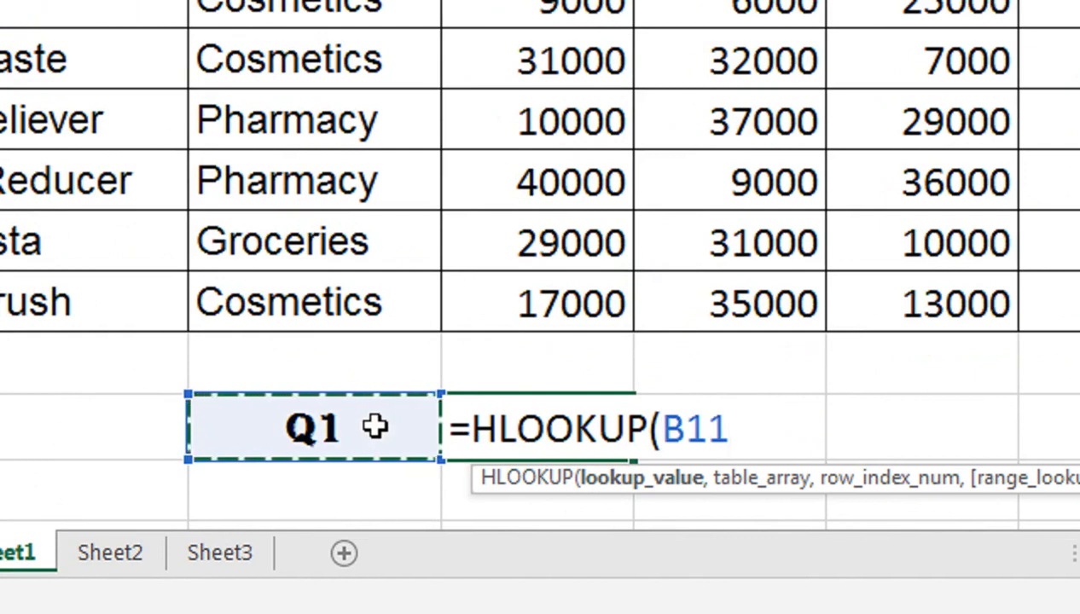
text(,)
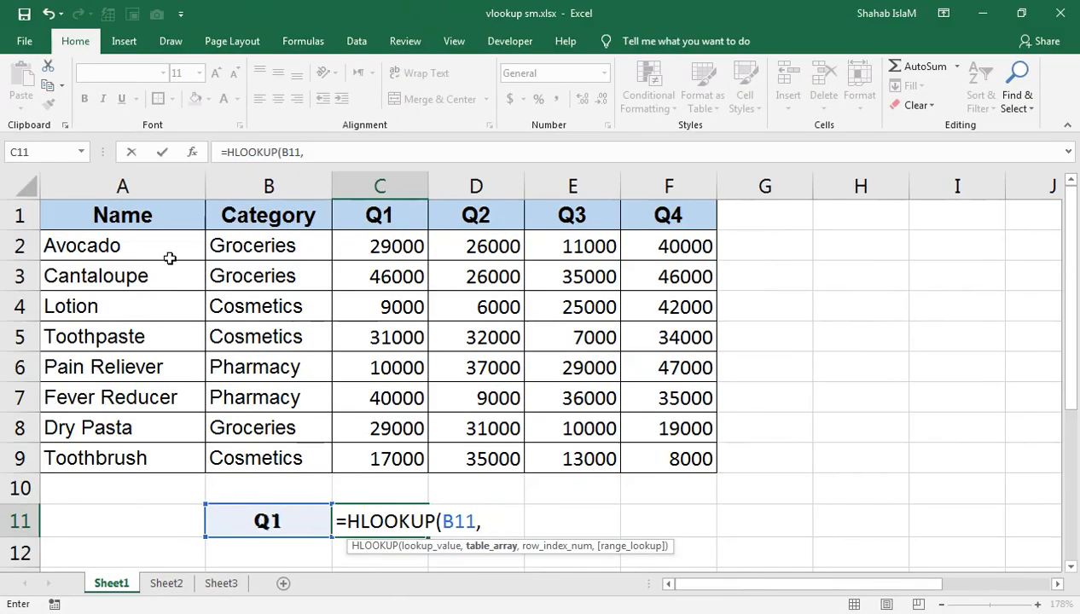
drag(154, 212, 646, 448)
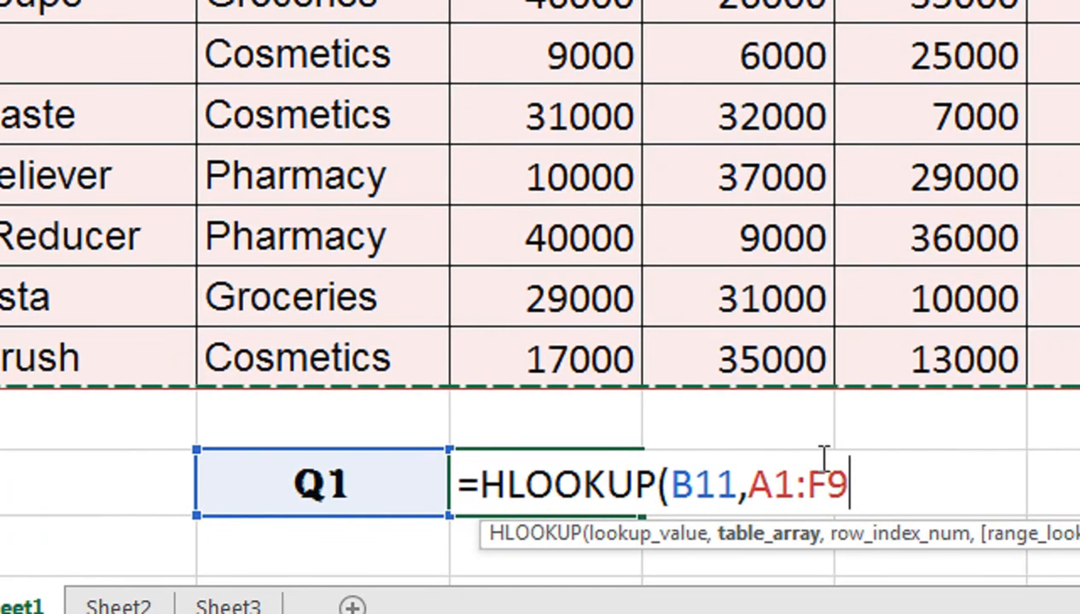
text(,)
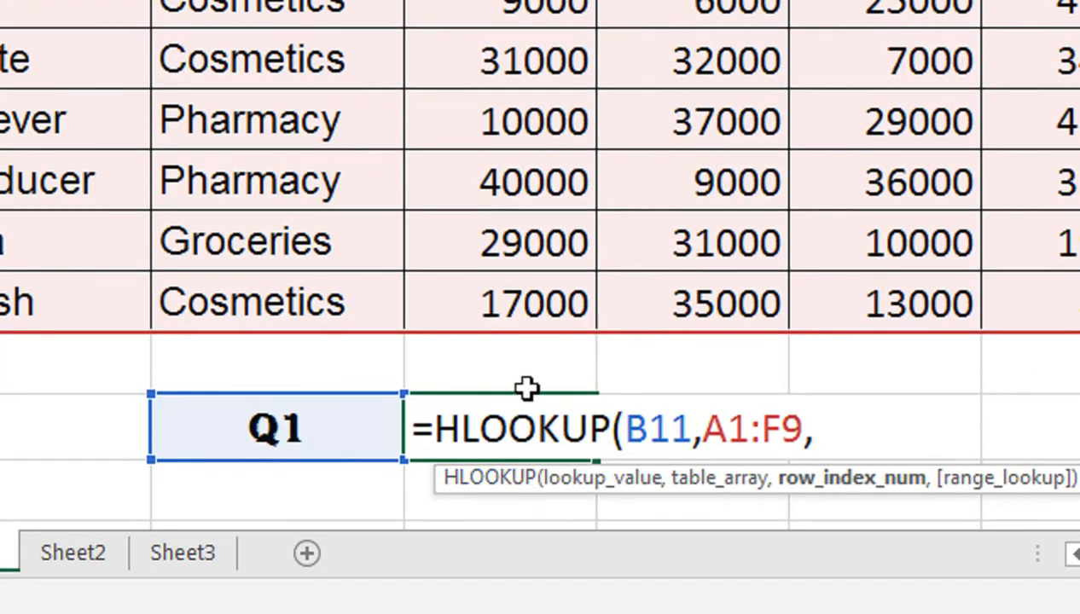
- Complete the HLOOKUP formula with C10 as the row index number and FALSE for an exact match
click(522, 363)
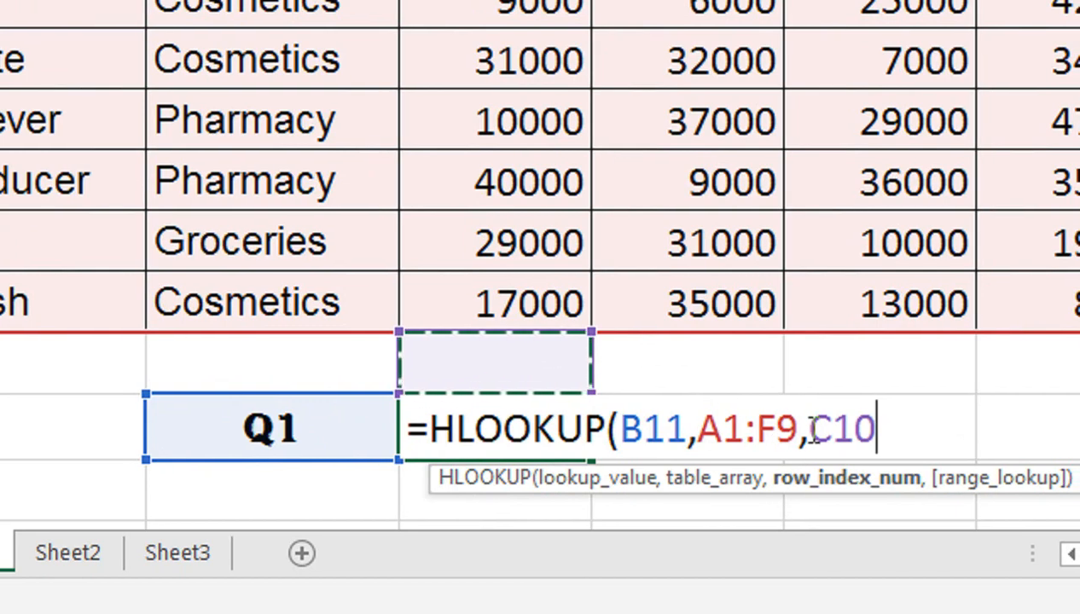
text(,)
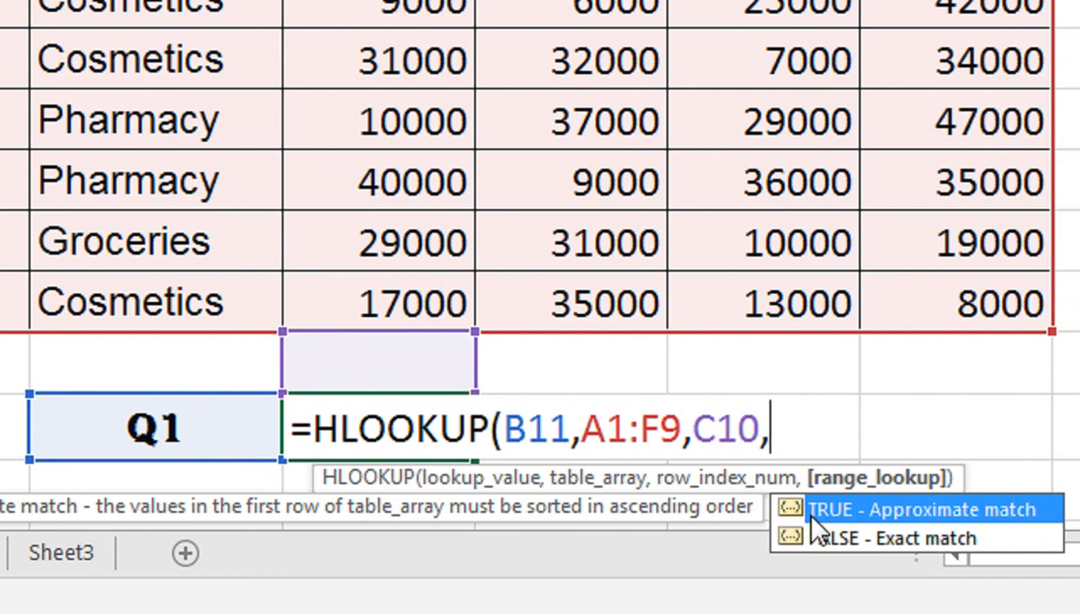
key(Down)
key(Tab)
text())
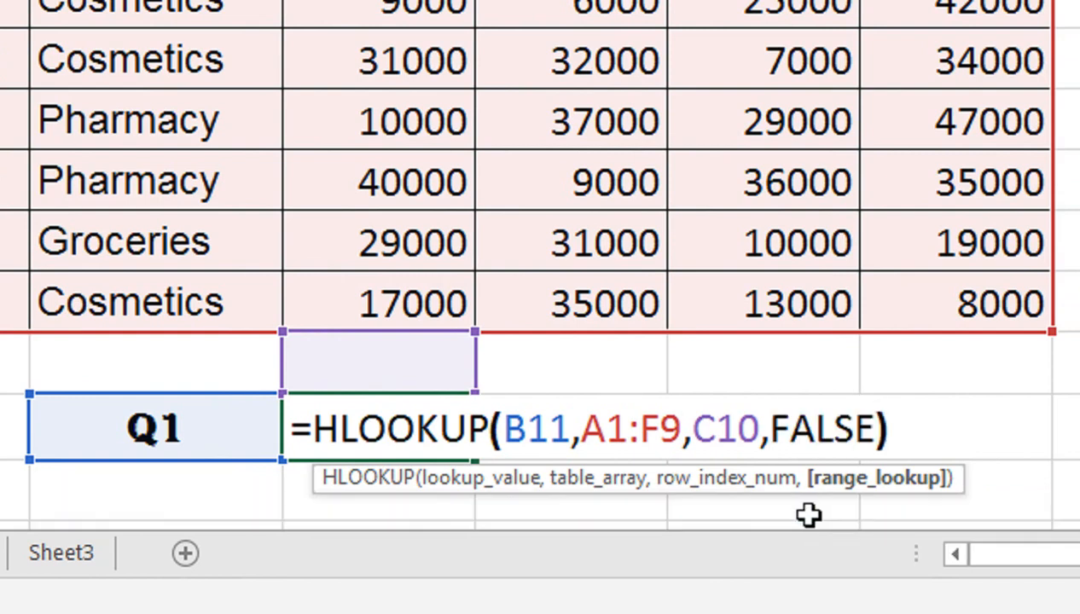
key(Return)
- Enter 1 in cell C10 as the row index for the lookup
click(432, 381)
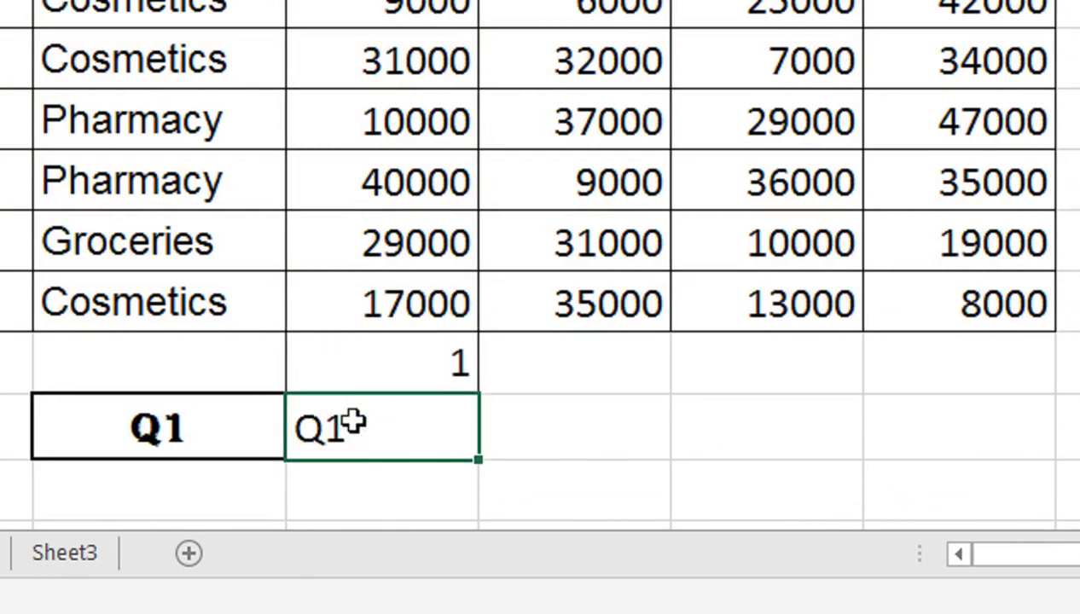
scroll(323, 106, up, 1)
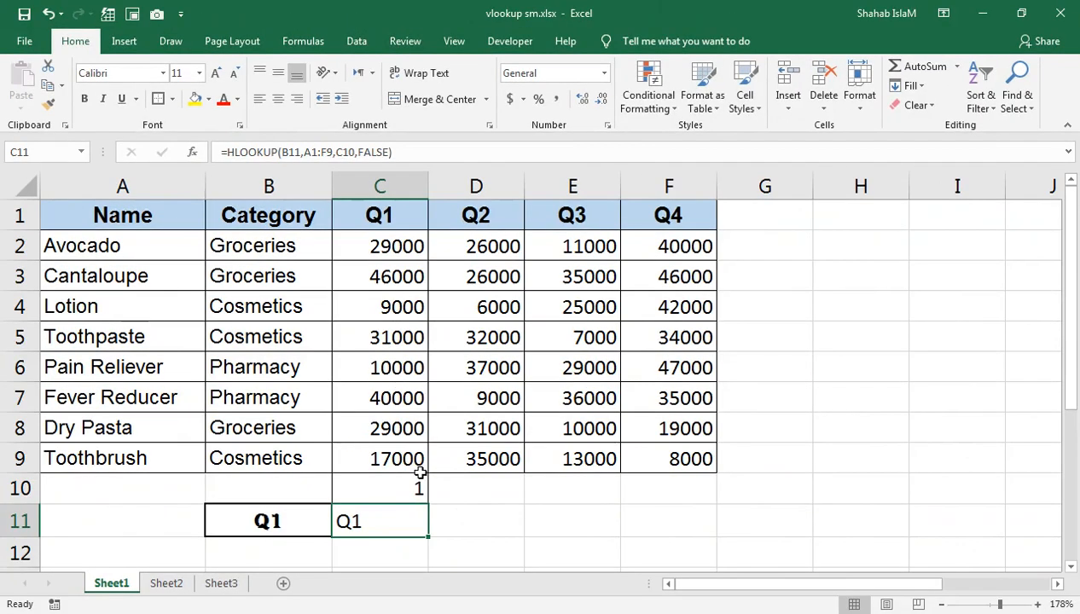
click(420, 482)
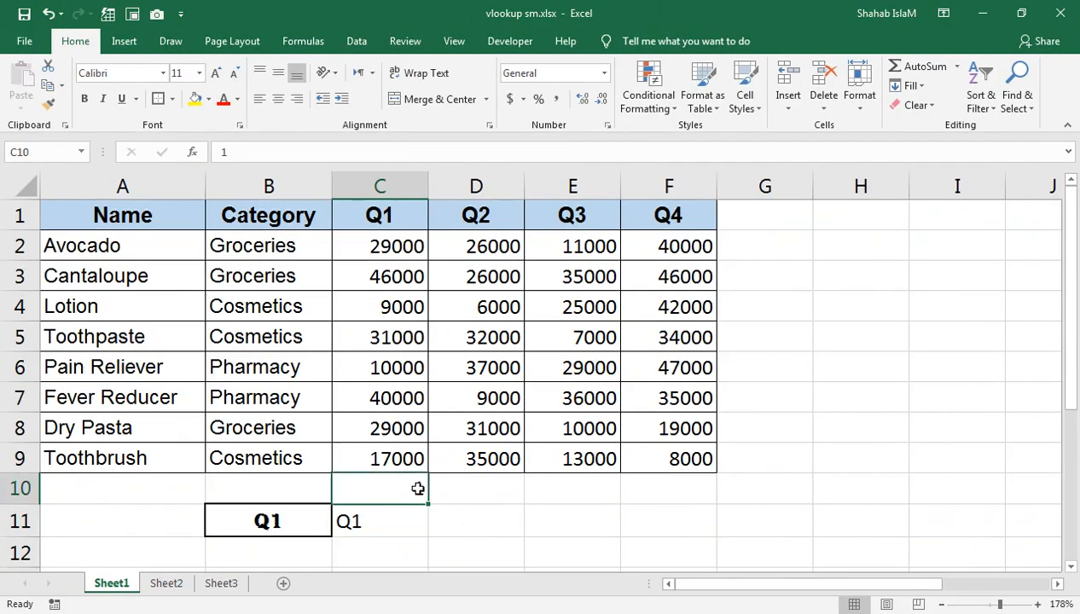
text(1)
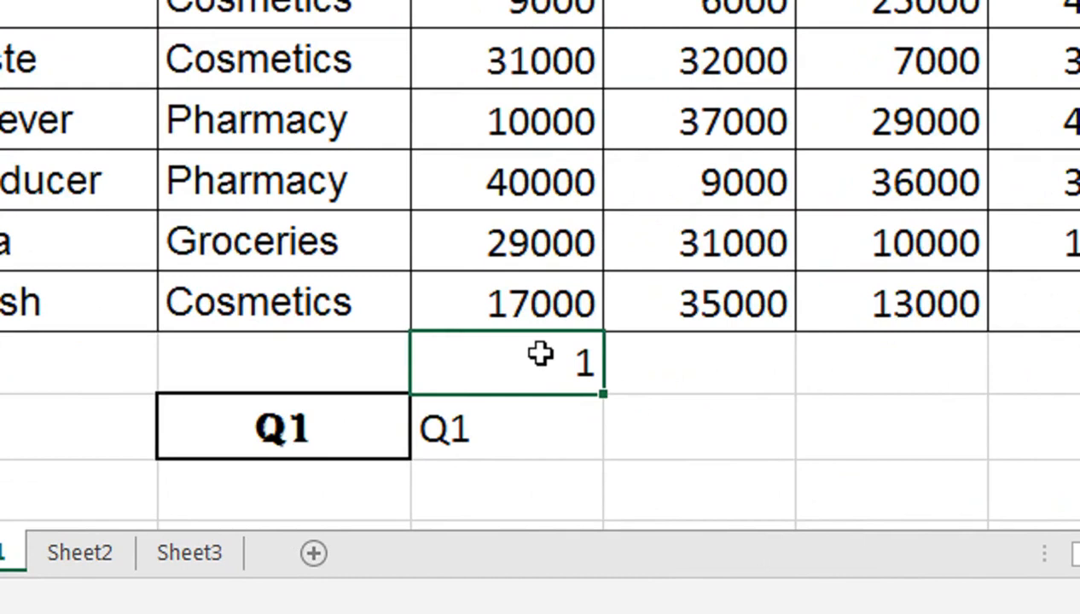
- Set the row index in cell C10 to 2 and choose Q2 from the dropdown in B11
text(2)
key(Return)
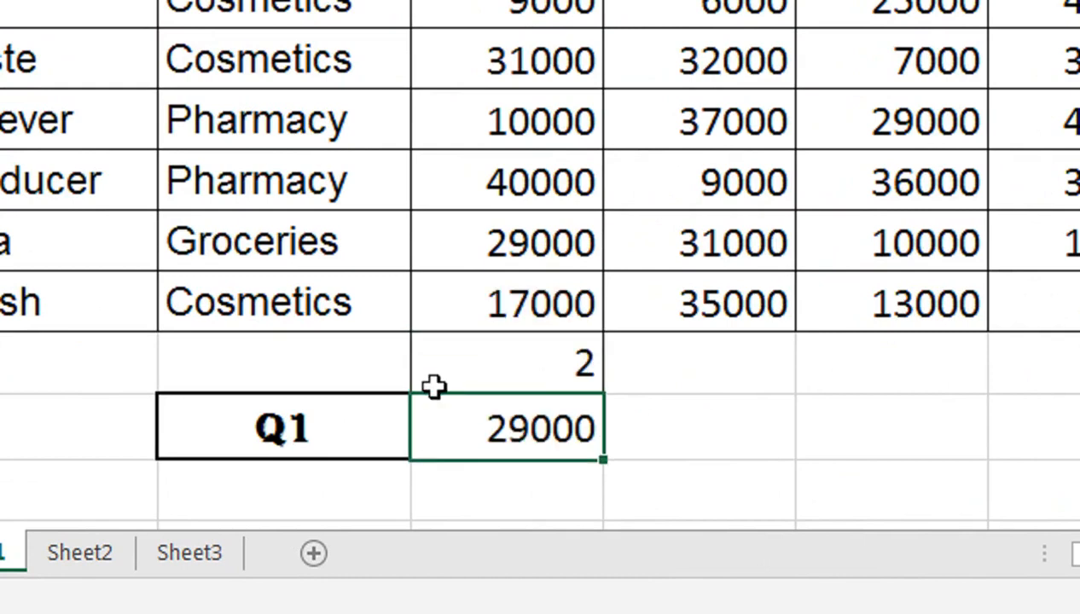
click(380, 410)
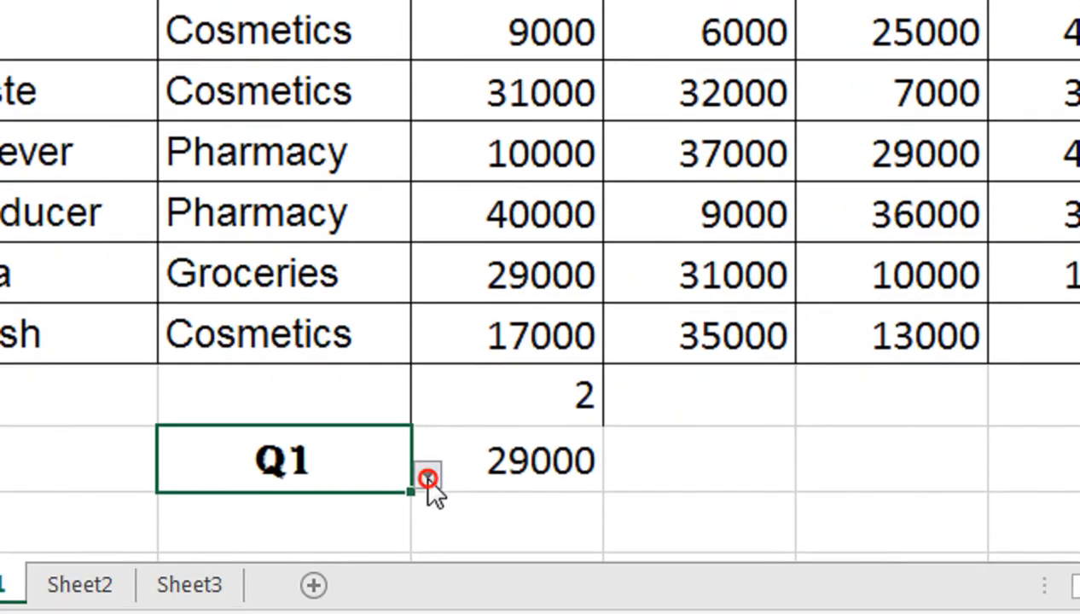
click(428, 576)
click(302, 435)
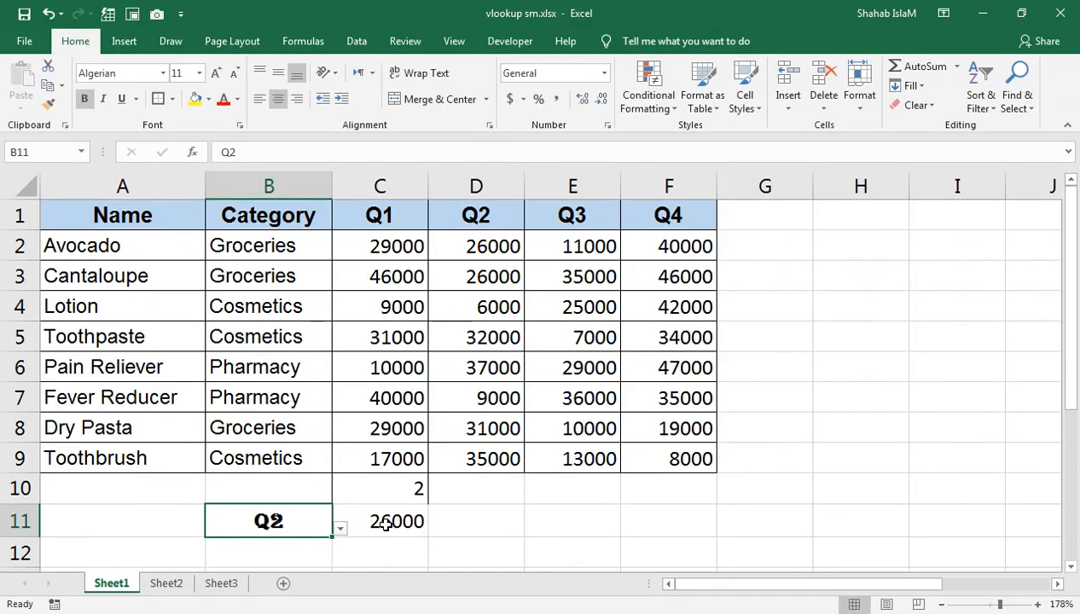
- Set the row index in cell C10 to 3
click(386, 522)
click(397, 493)
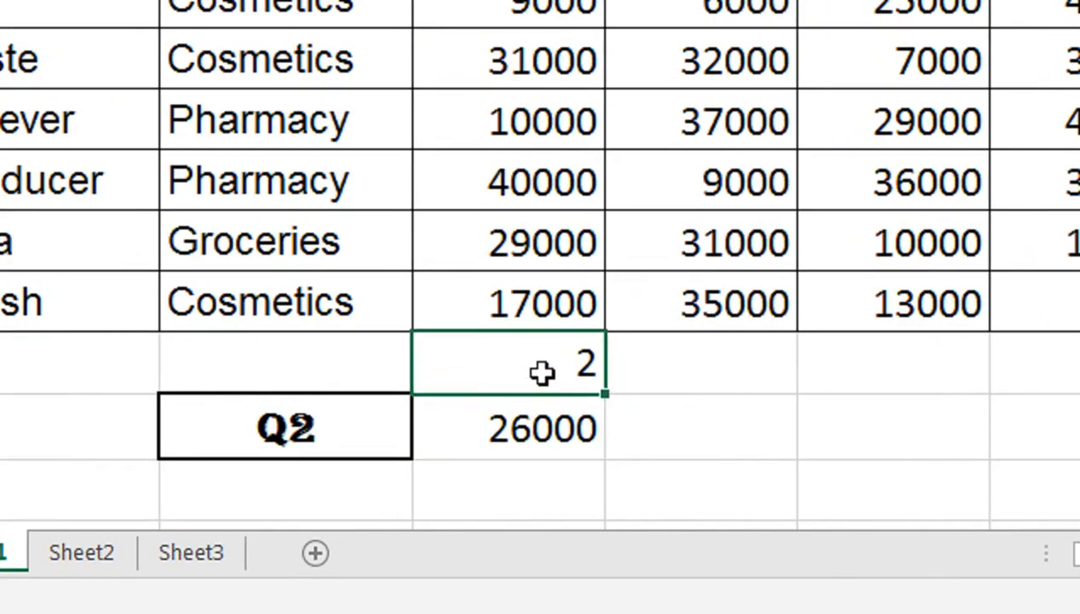
text(3)
key(Return)
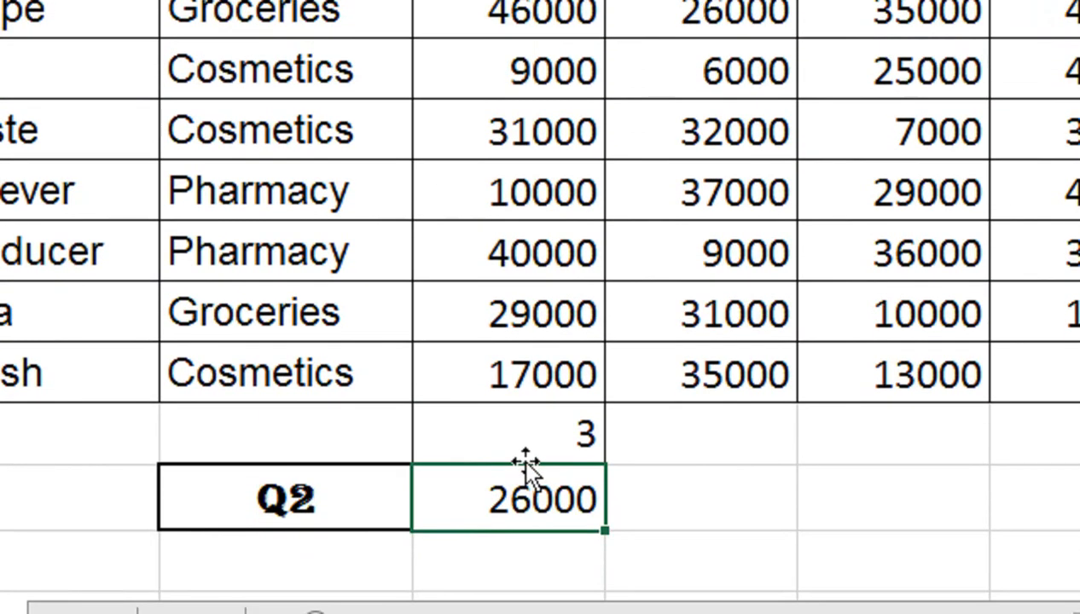
text(4)
key(Return)
key(ctrl+z)
- Set the row index in cell C10 to 4
click(523, 460)
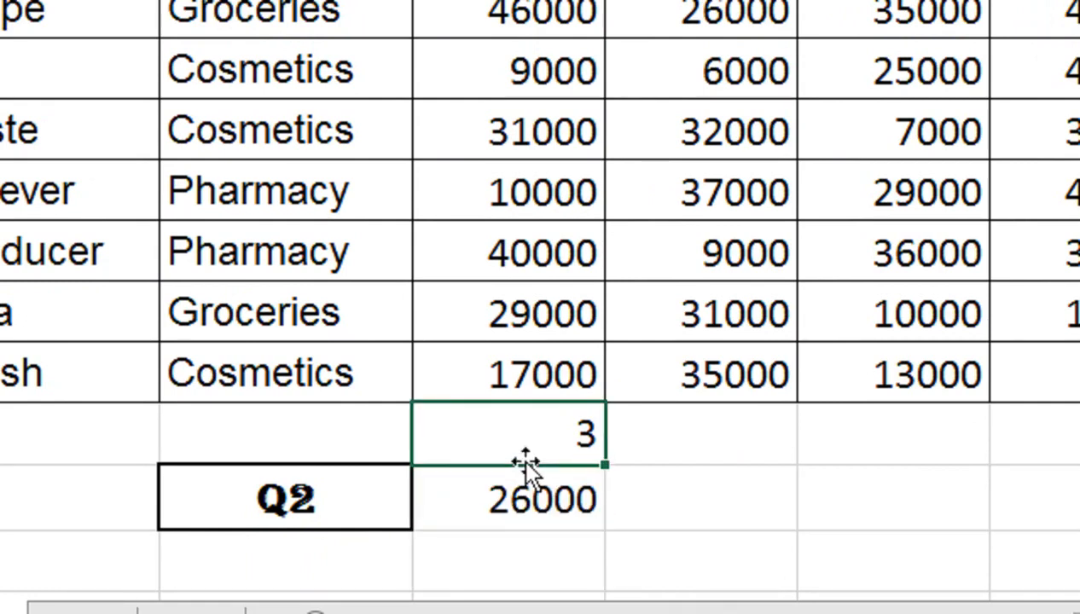
text(4)
key(Return)
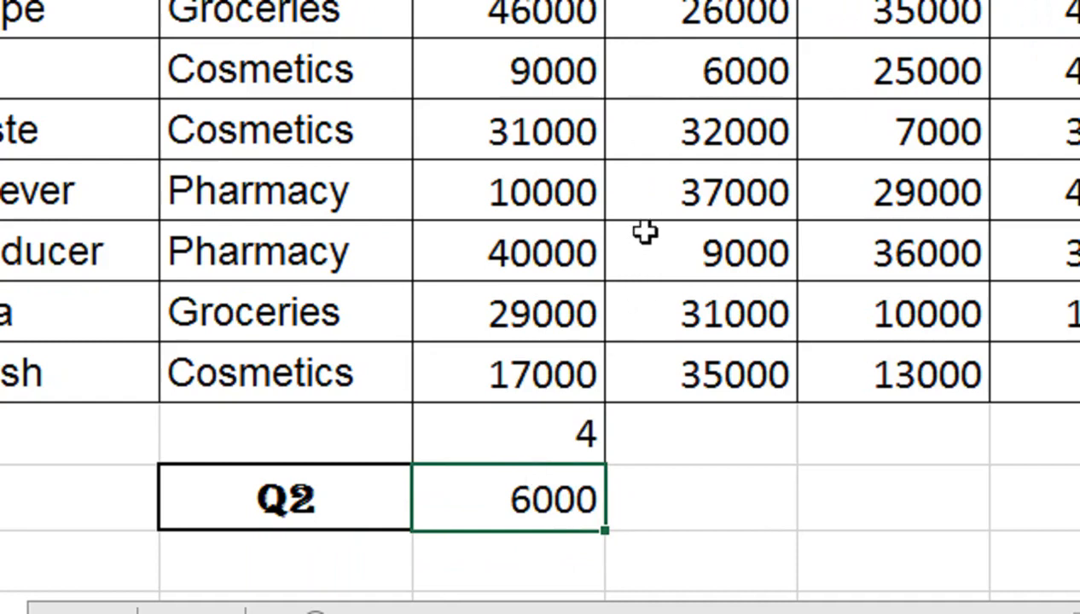
click(587, 431)
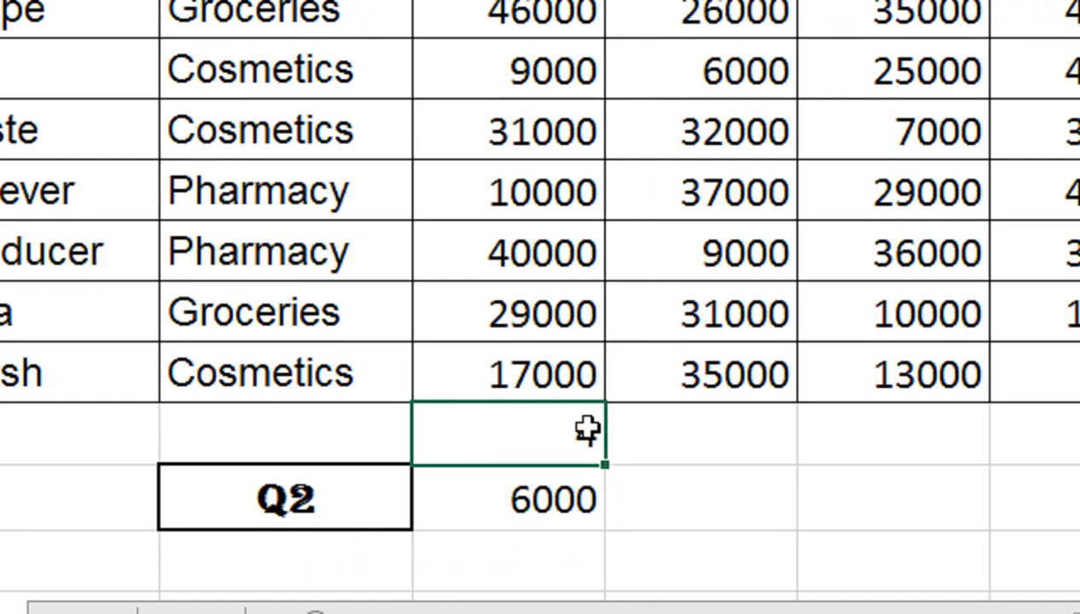
- Set the row index in cell C10 to 5 and choose Q3 from the dropdown in B11
text(3)
key(Return)
click(368, 497)
click(429, 514)
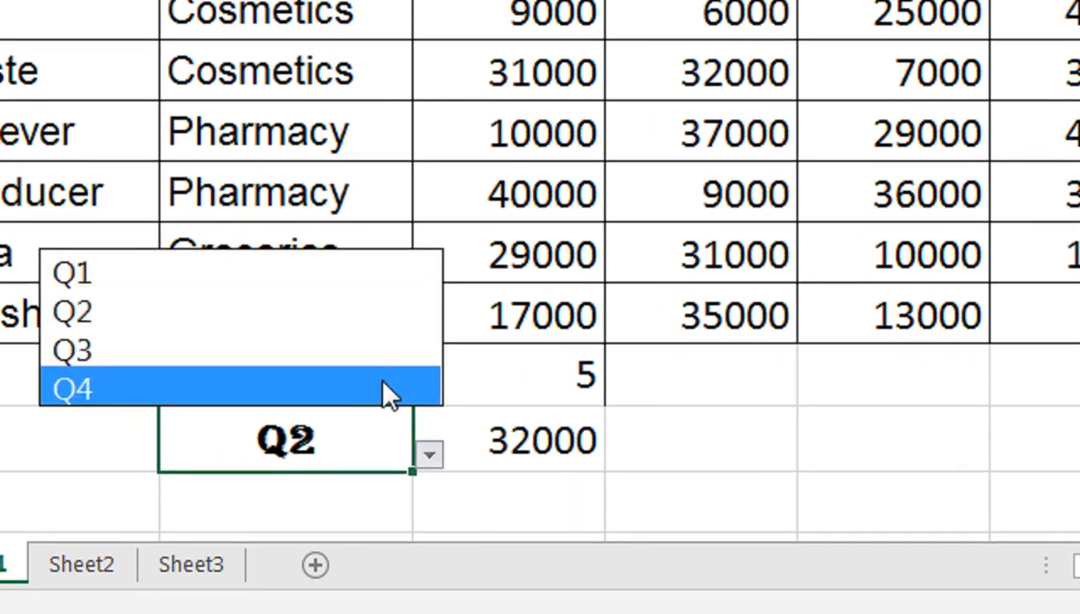
click(379, 351)
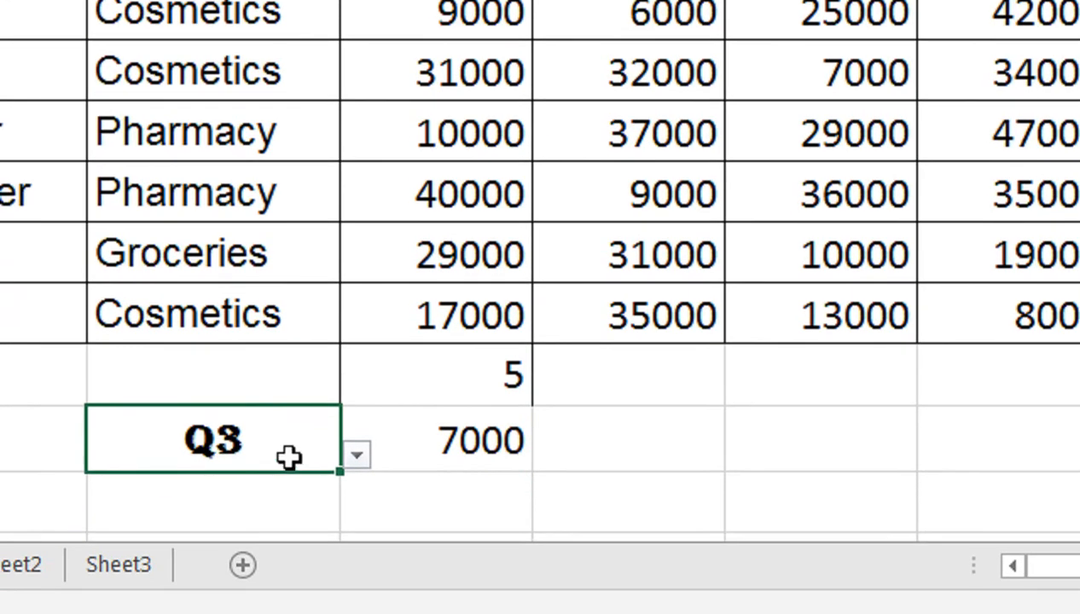
- Label cell B10 "Enter Row No" and reduce its font size so the text fits the cell
click(452, 378)
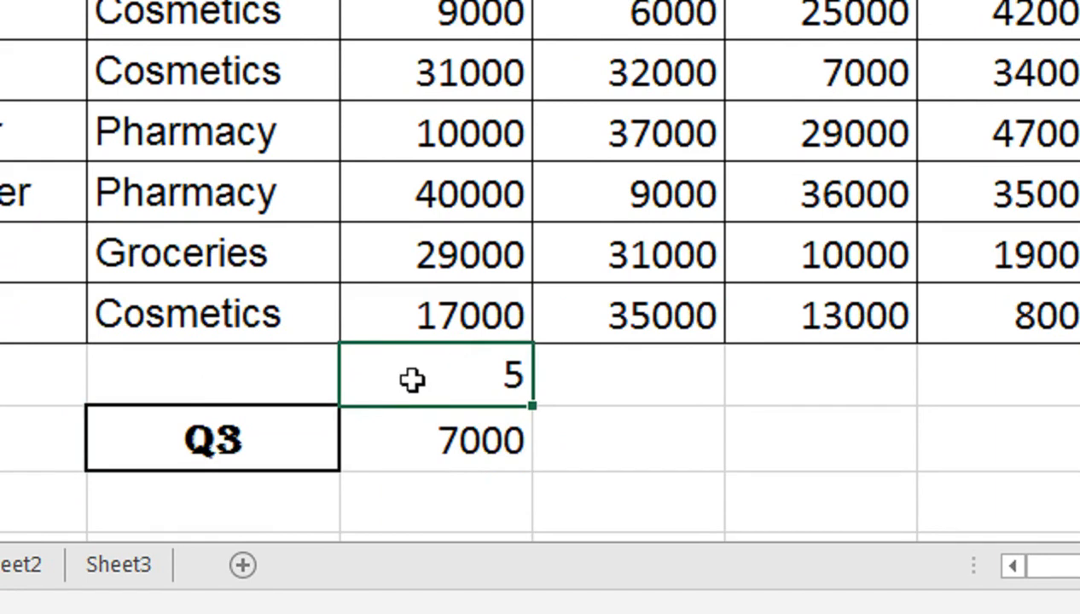
click(309, 381)
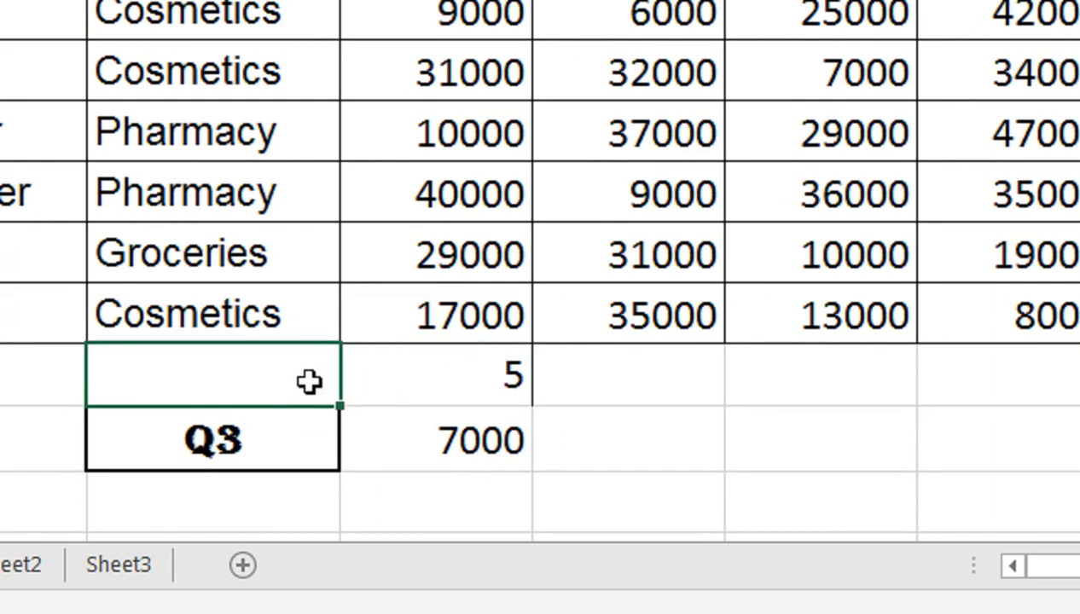
double_click(309, 381)
text(Enter )
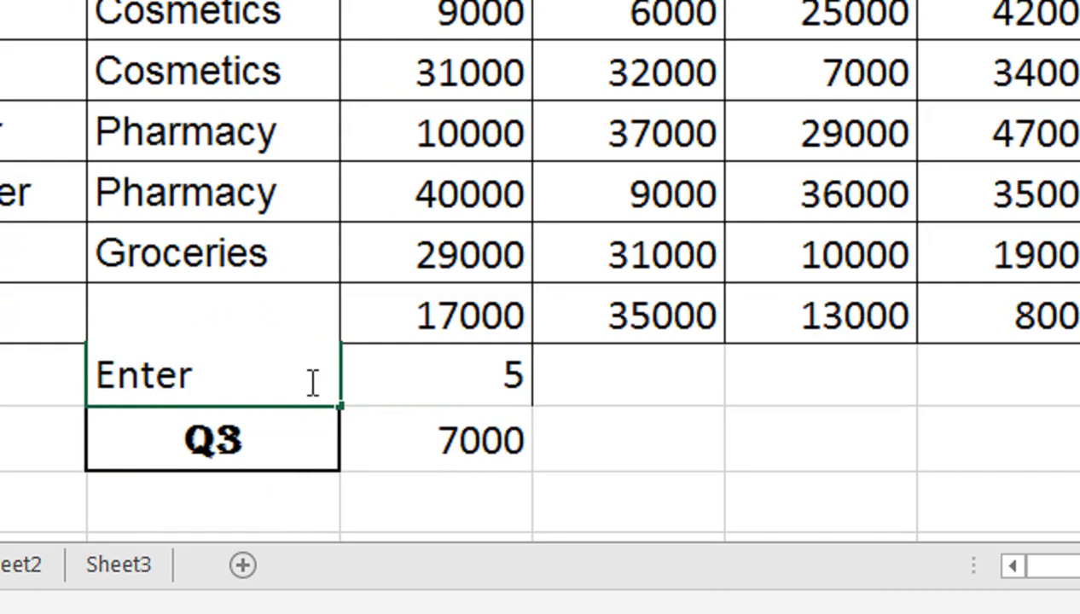
text(Row No)
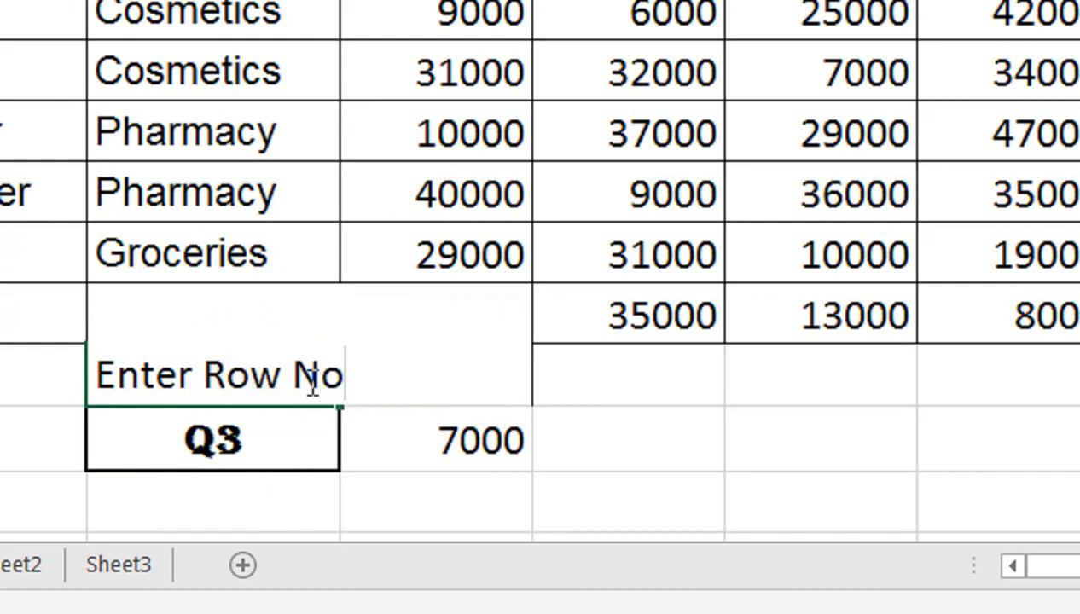
key(Return)
click(309, 378)
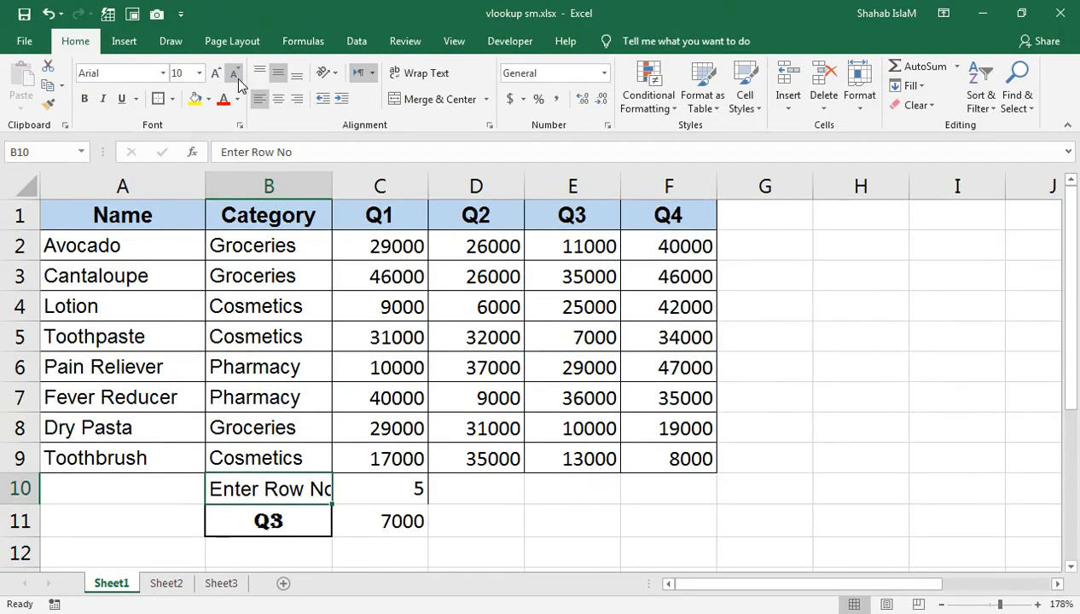
click(235, 77)
- Apply borders to all cells in the range B10:C11
click(392, 498)
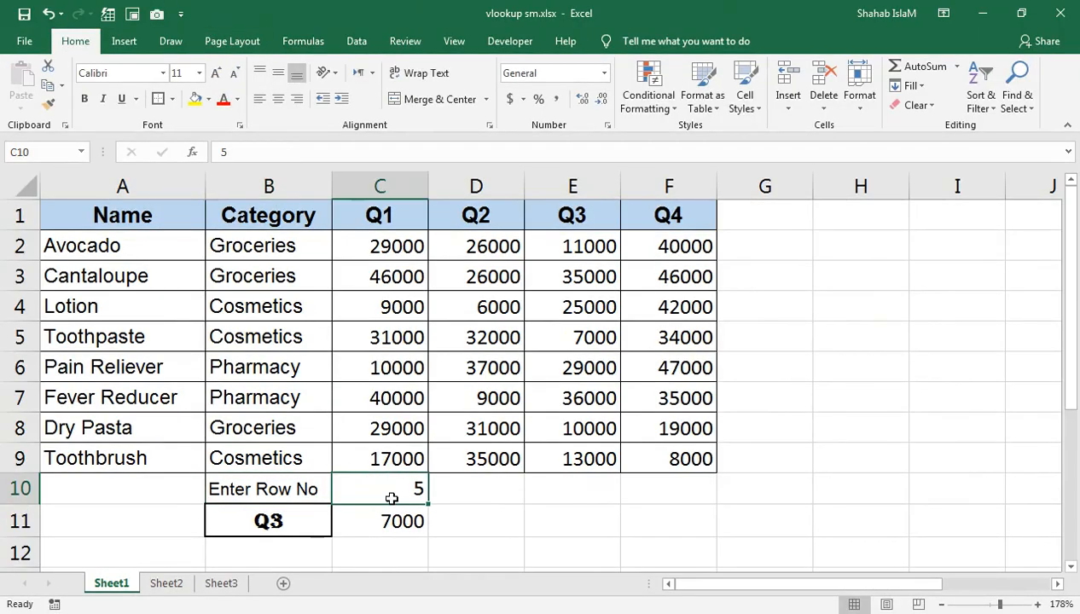
drag(399, 512, 313, 496)
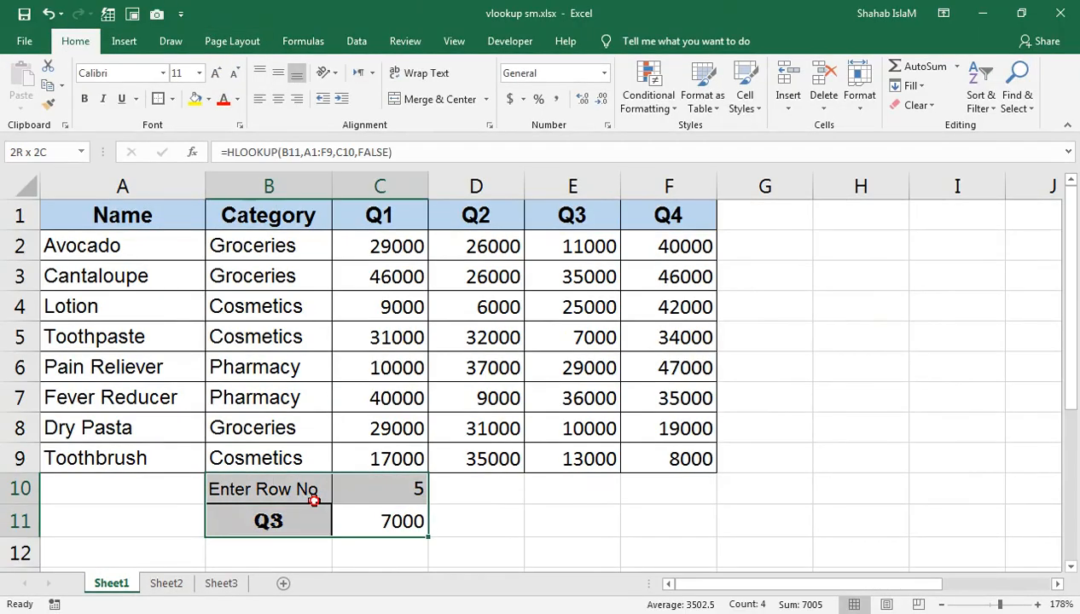
click(172, 99)
click(164, 241)
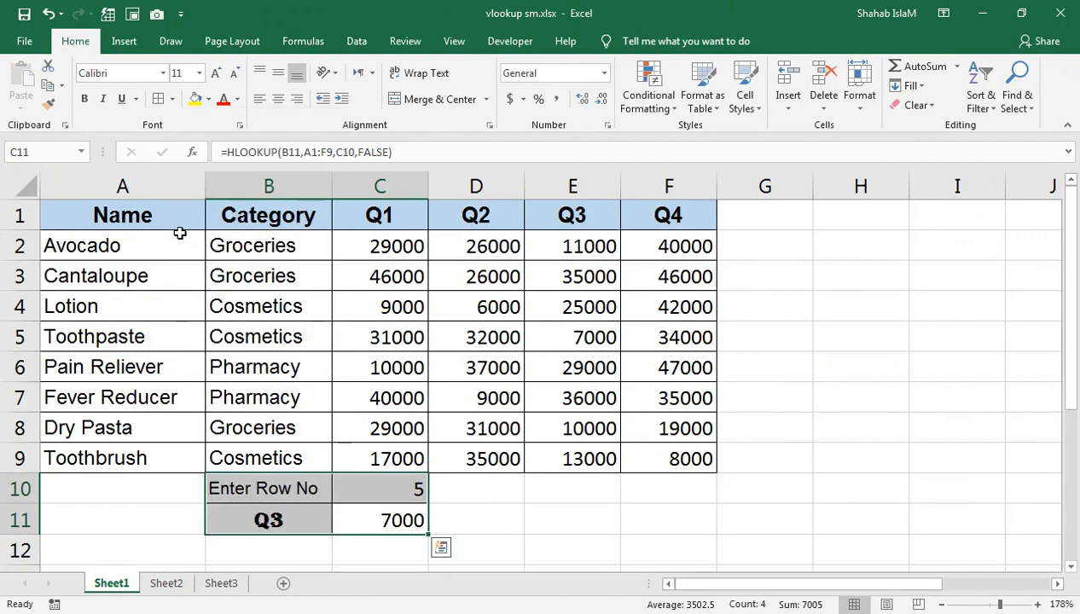
click(388, 513)
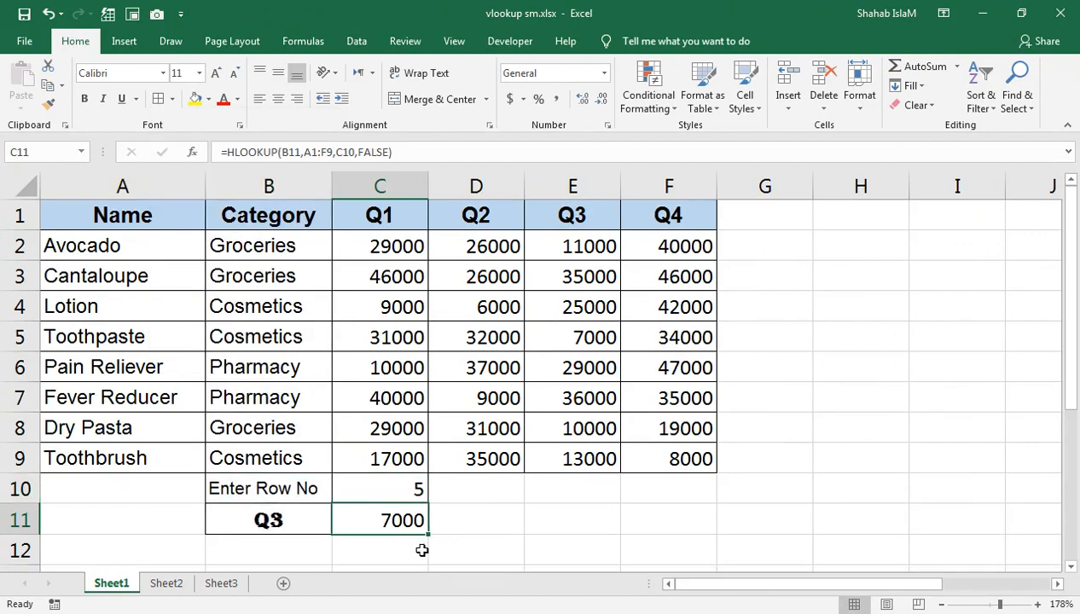
- Copy the formatting of the quarter cell B11 to the row index cell C10 with Format Painter
click(409, 489)
click(298, 512)
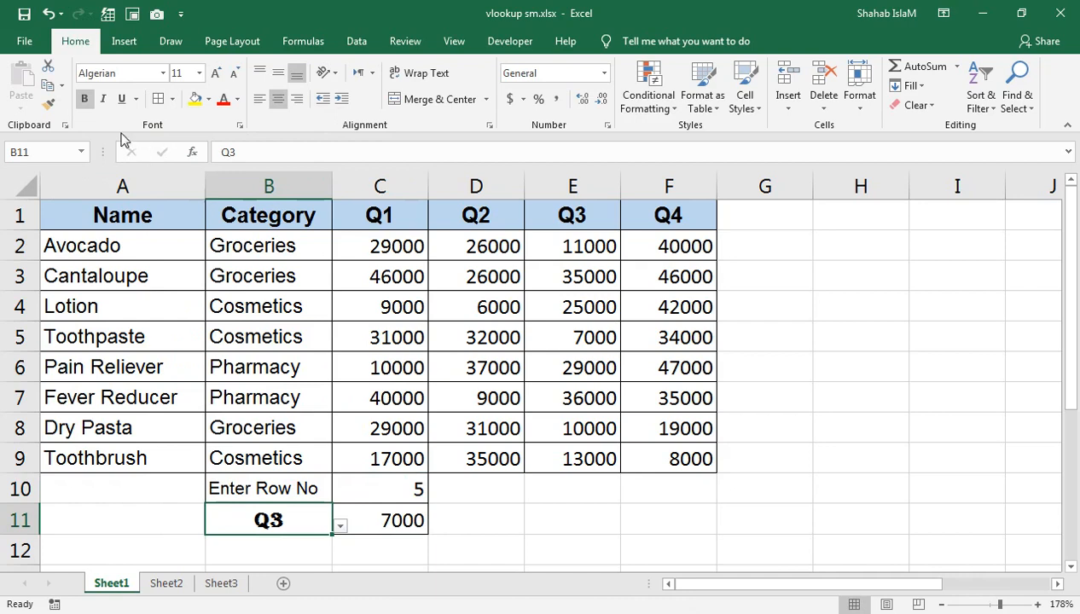
double_click(49, 104)
click(409, 488)
key(Escape)
click(394, 520)
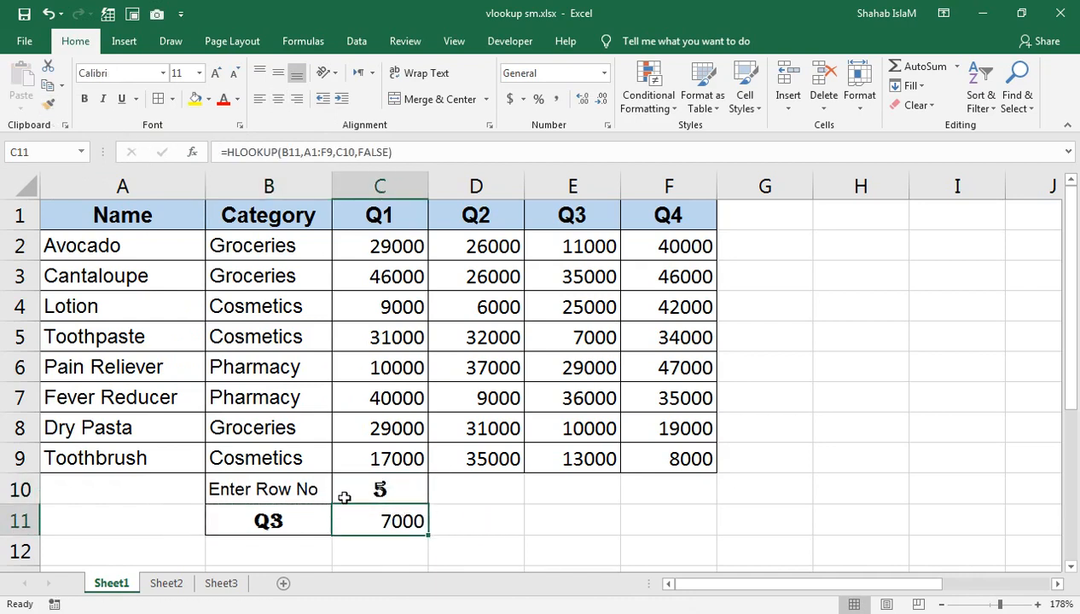
- Set the row index in cell C10 to 6 and choose Q4 from the dropdown in B11
click(345, 495)
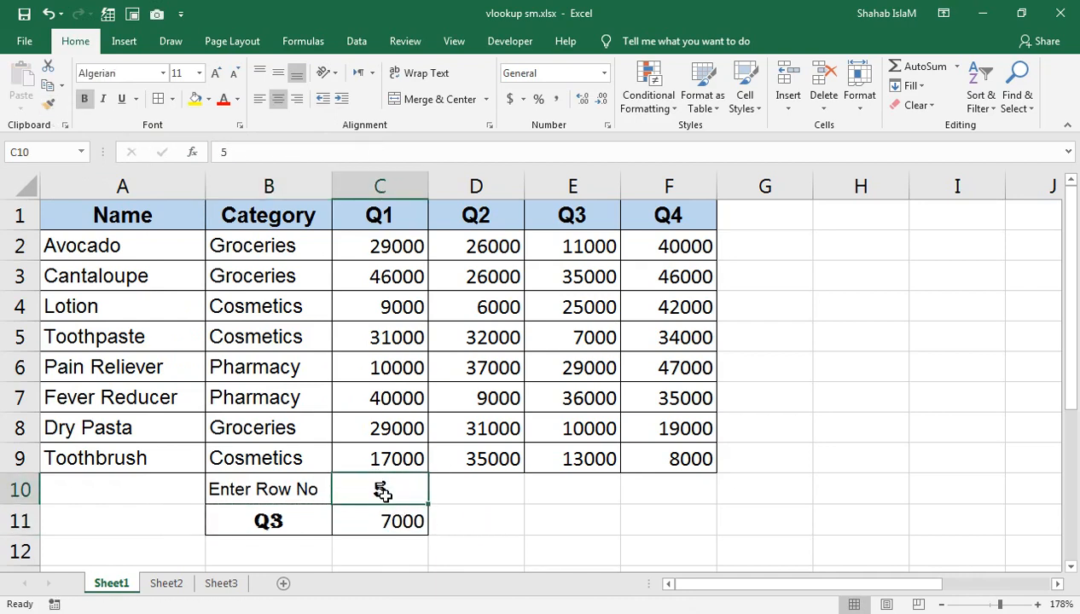
text(6)
key(Return)
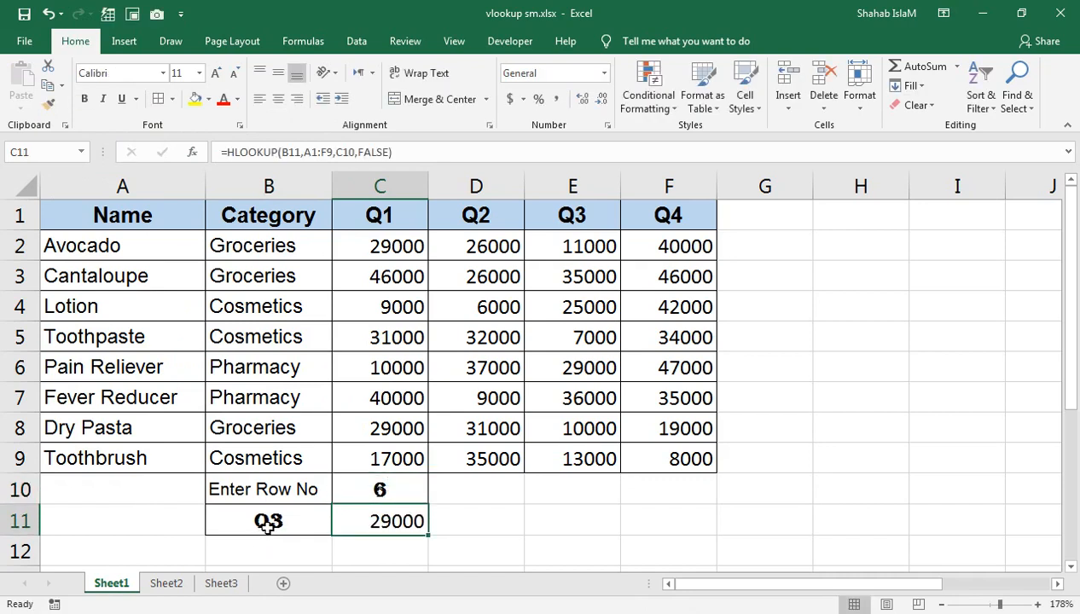
click(268, 526)
click(336, 518)
click(306, 518)
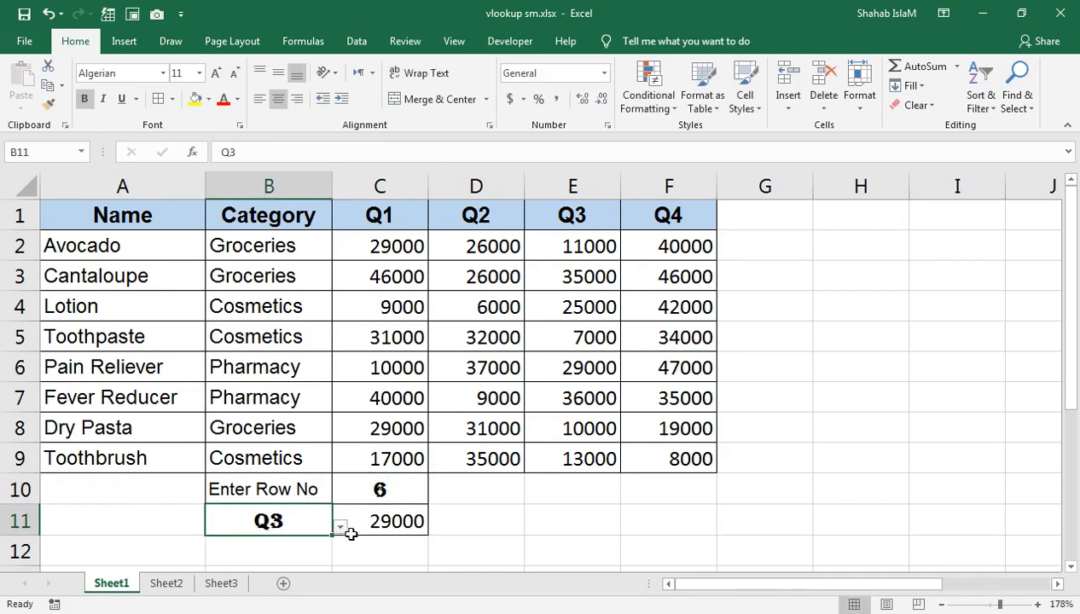
click(342, 529)
click(269, 493)
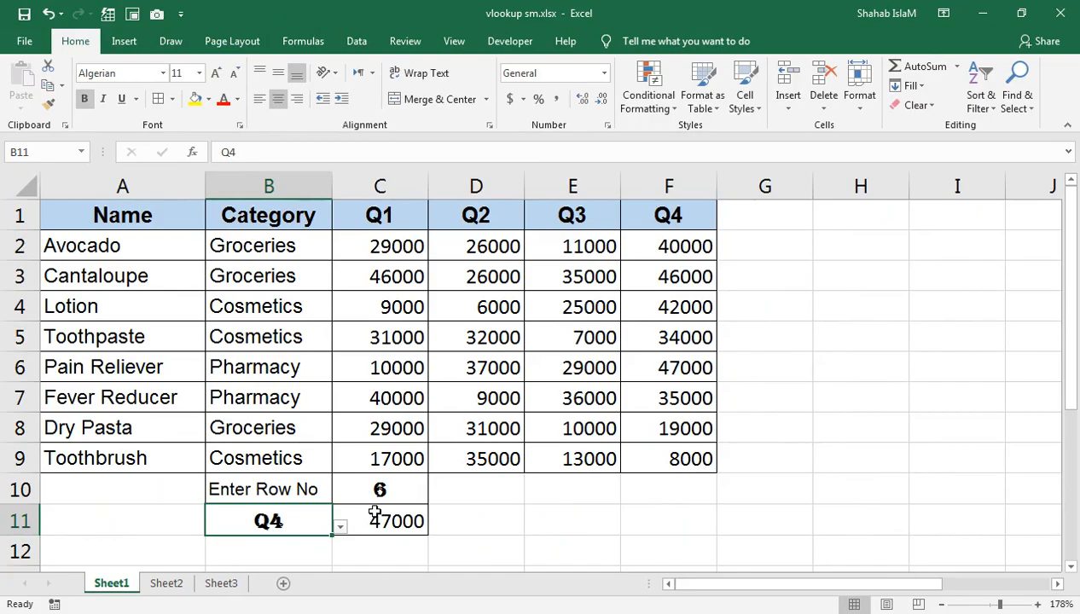
- Review the arguments of the HLOOKUP formula in cell C11 without changing them
double_click(513, 451)
click(376, 515)
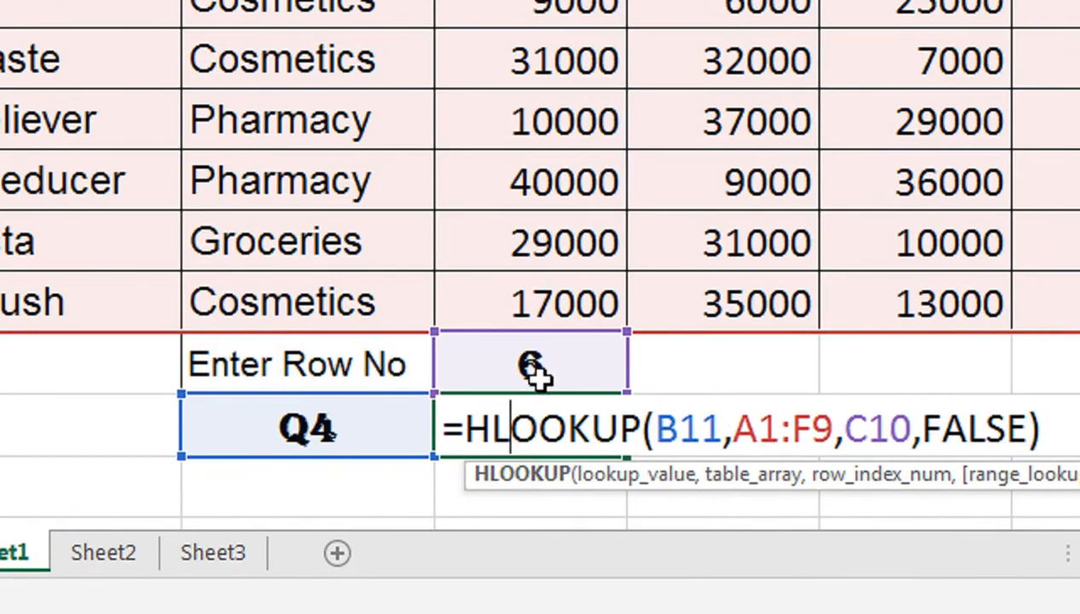
key(Return)
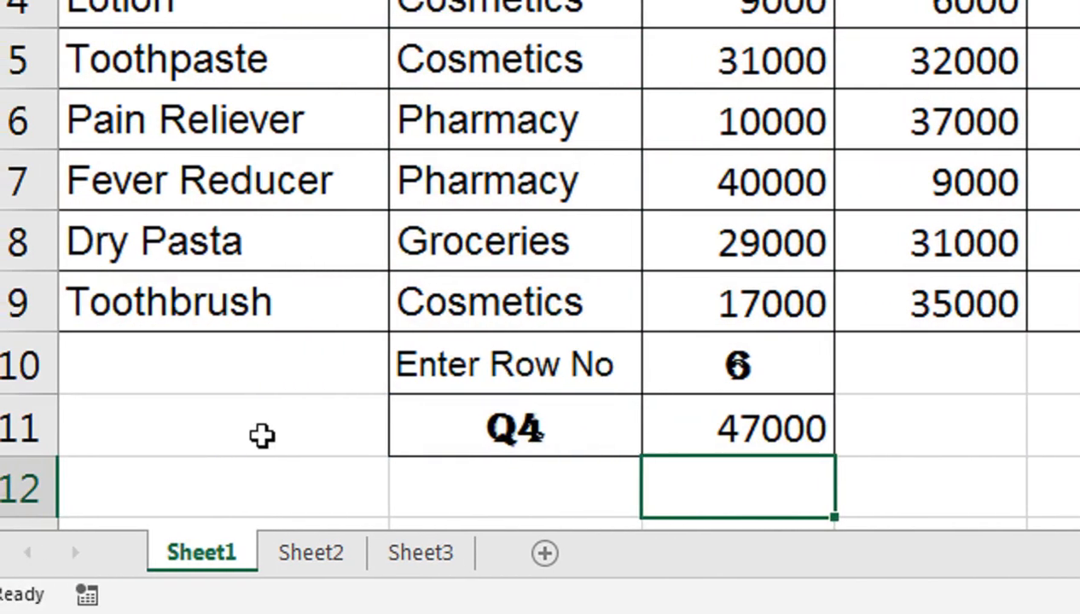
- Enter 1 in cell A11 as the starting row number
click(261, 435)
text(1)
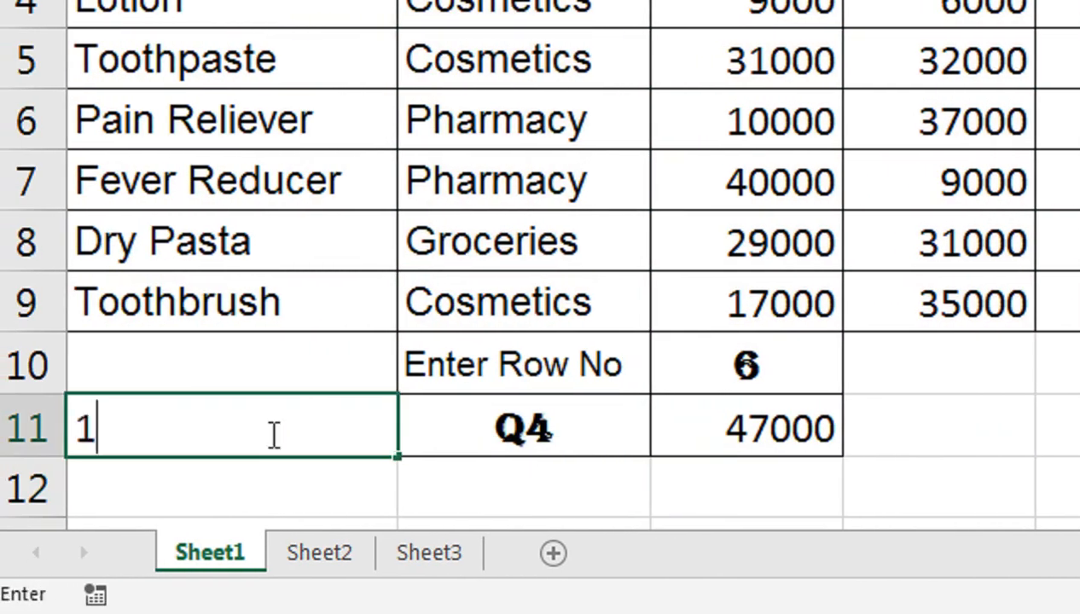
key(Return)
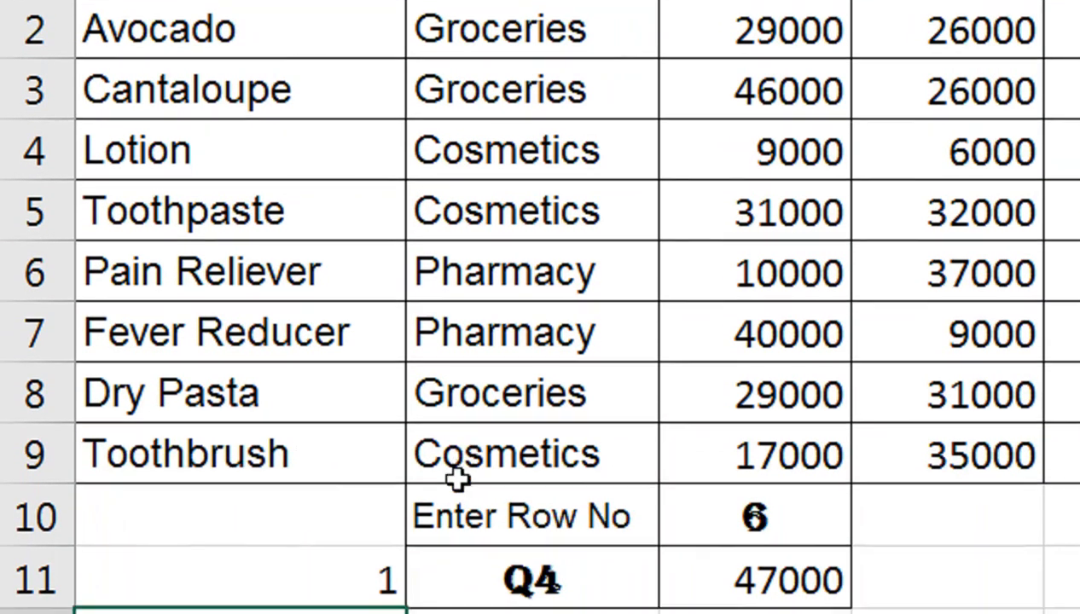
- Enter 2 in cell A11 and fill an increasing number series down to 9 in A18
click(397, 570)
text(2)
key(Return)
scroll(342, 386, down, 2)
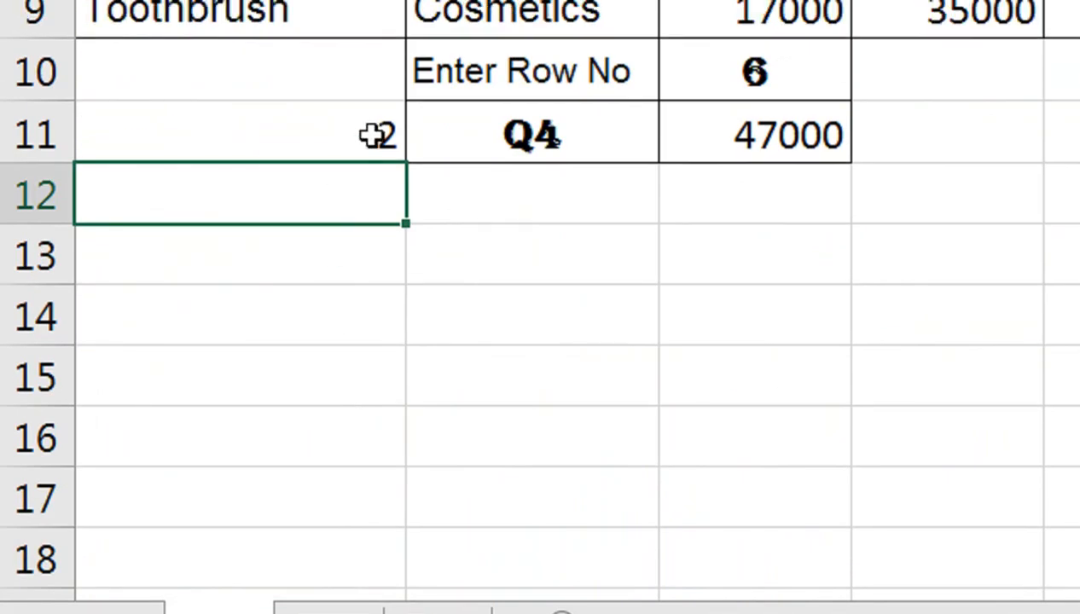
click(373, 134)
drag(406, 162, 446, 595)
drag(445, 503, 447, 504)
- In the HLOOKUP formula in C11, change the lookup value to B$11 and the table array to $A$1:$F$9
double_click(757, 64)
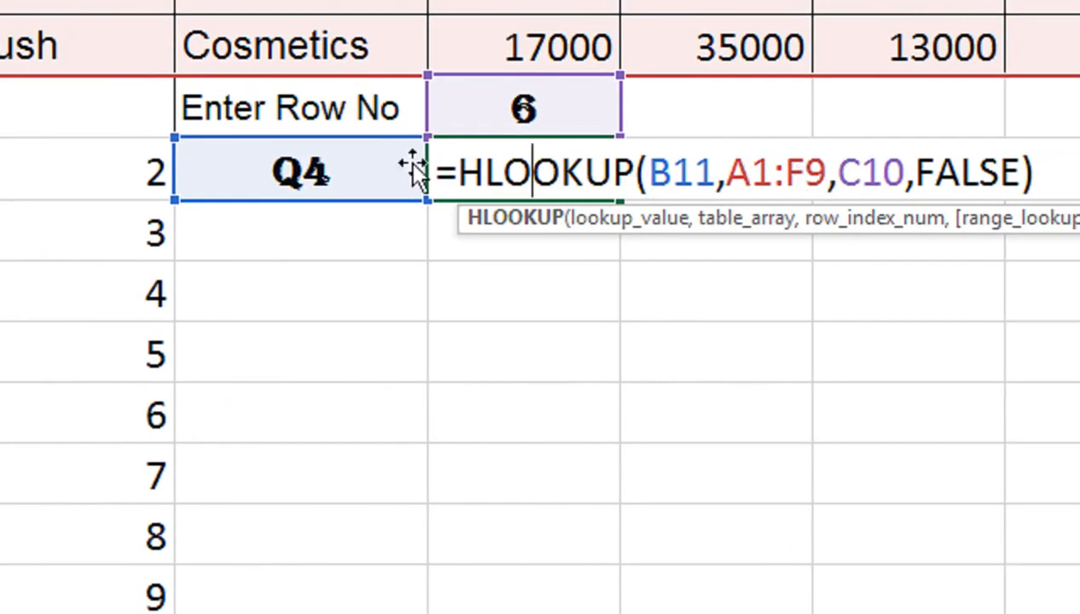
drag(715, 170, 660, 182)
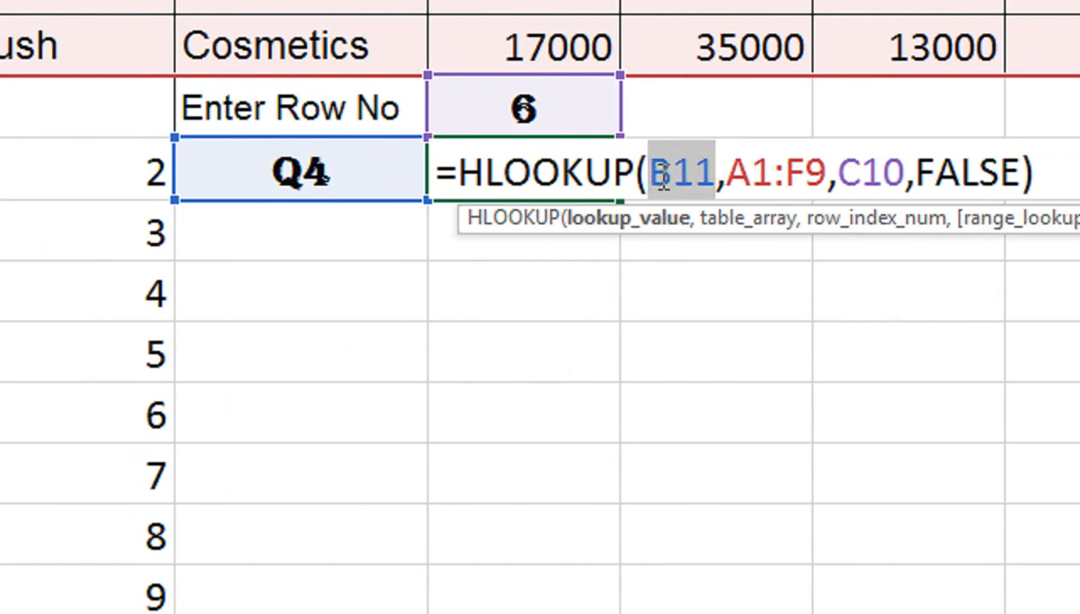
key(F4)
key(F4)
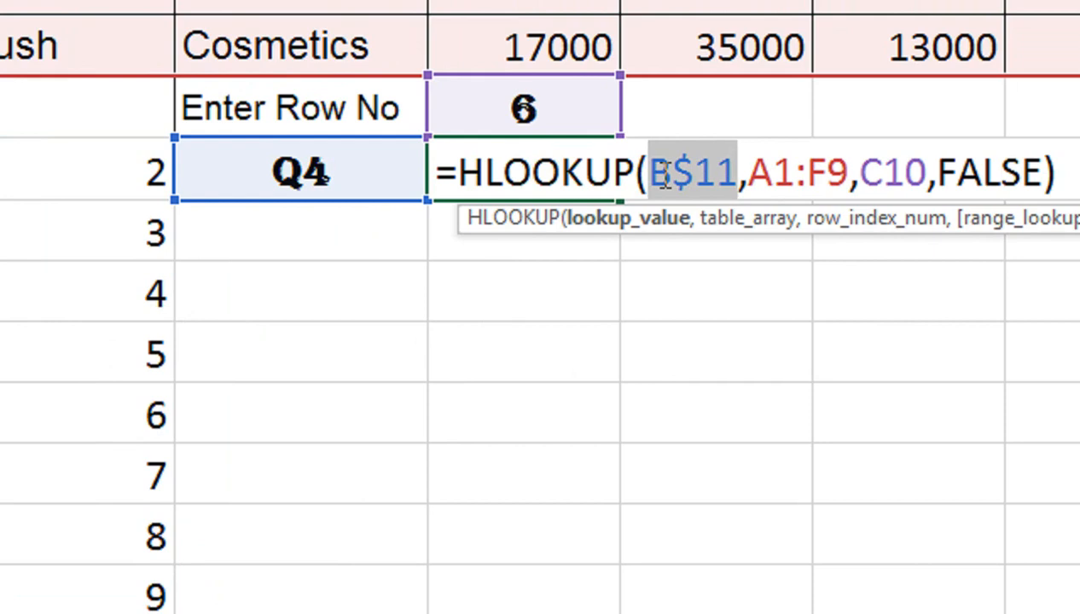
drag(848, 170, 706, 181)
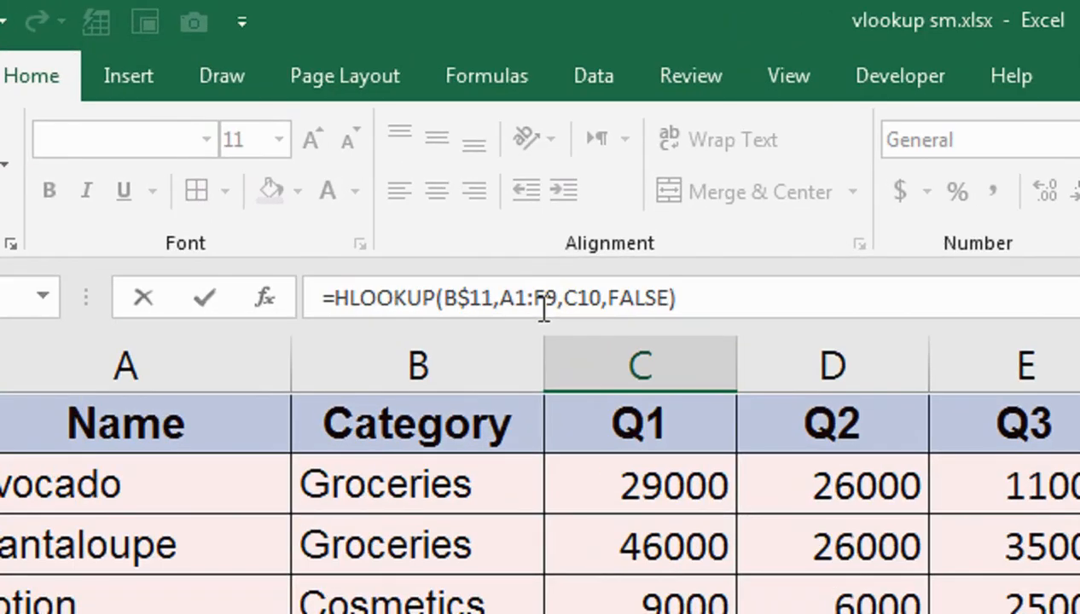
key(F4)
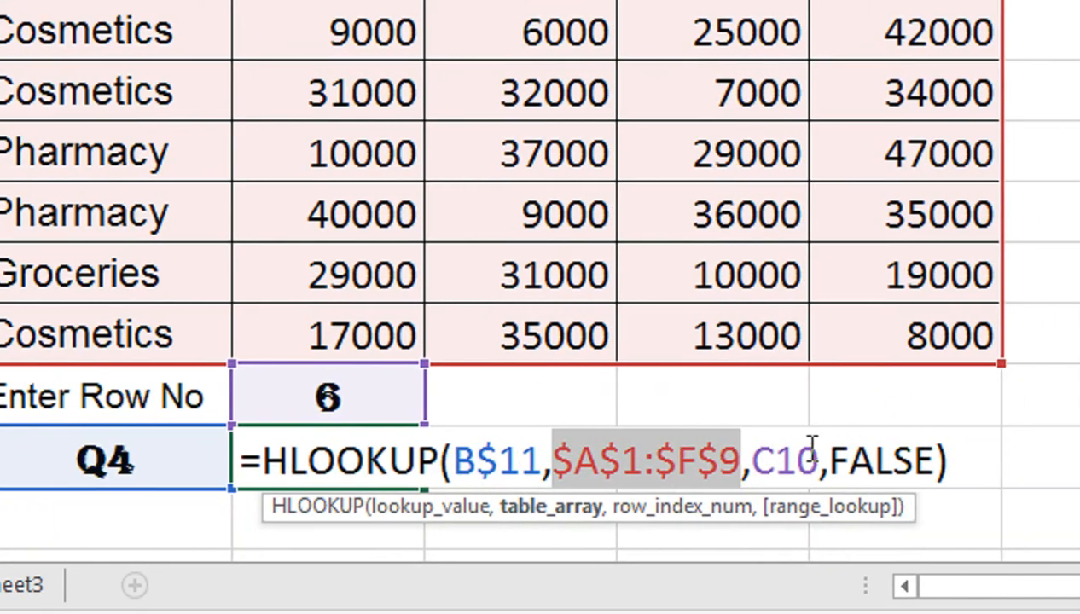
- Replace the row index reference in the C11 HLOOKUP formula with A11
drag(947, 487, 908, 488)
drag(772, 461, 749, 460)
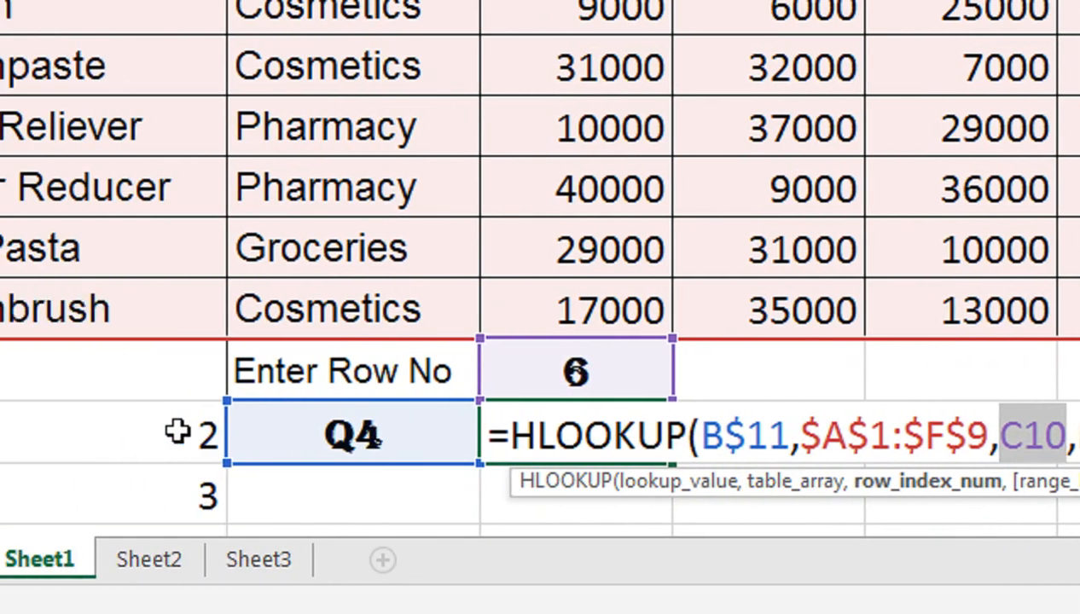
click(265, 433)
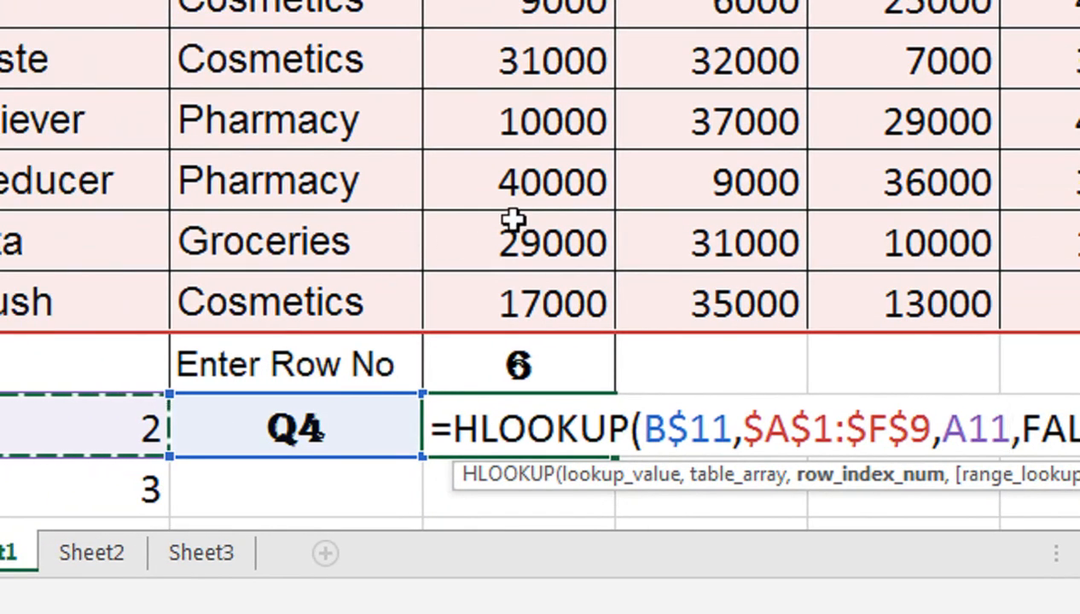
key(Return)
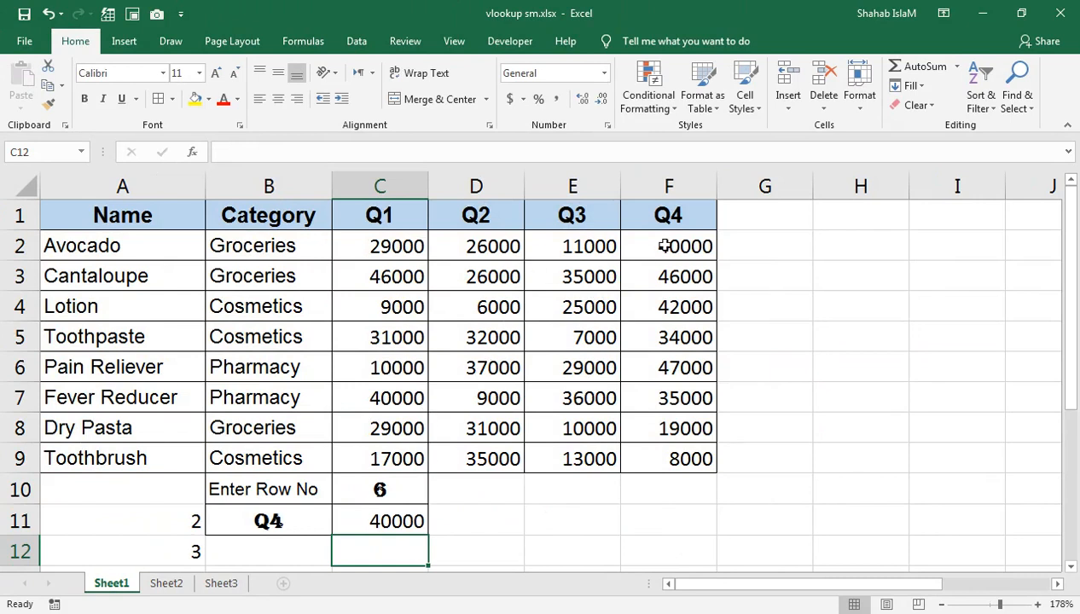
- Fill the HLOOKUP formula from C11 down to C18
click(430, 529)
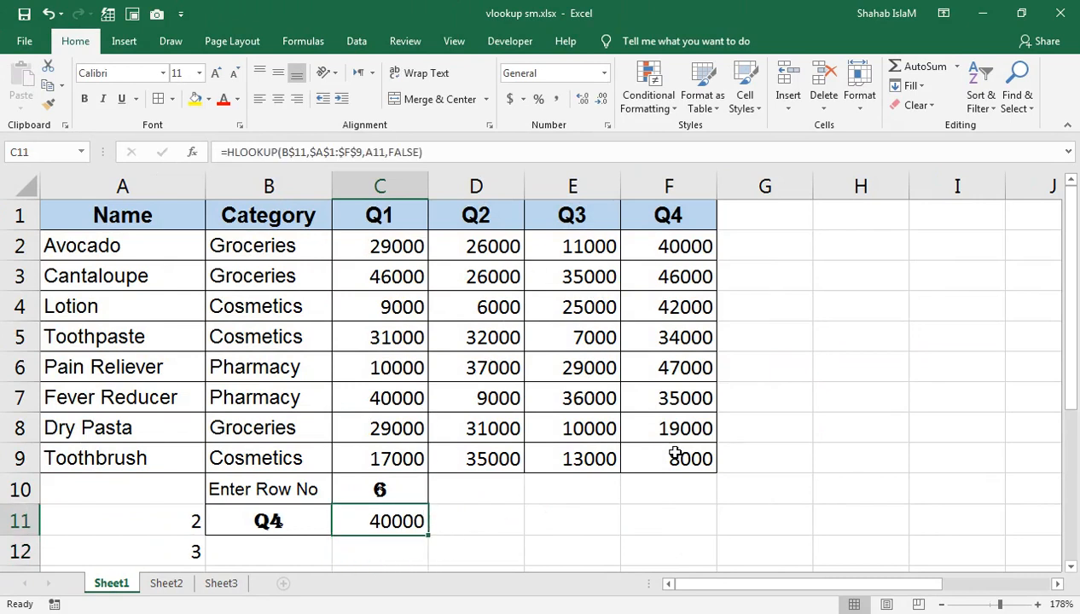
drag(428, 535, 417, 436)
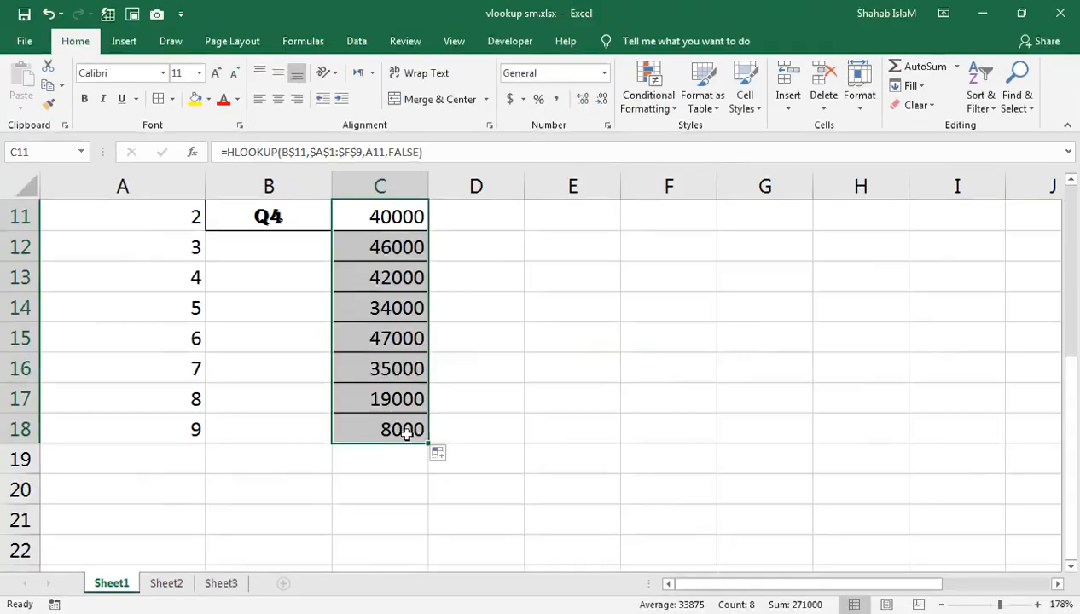
- Choose Q1 from the quarter dropdown in cell B11
scroll(410, 429, up, 2)
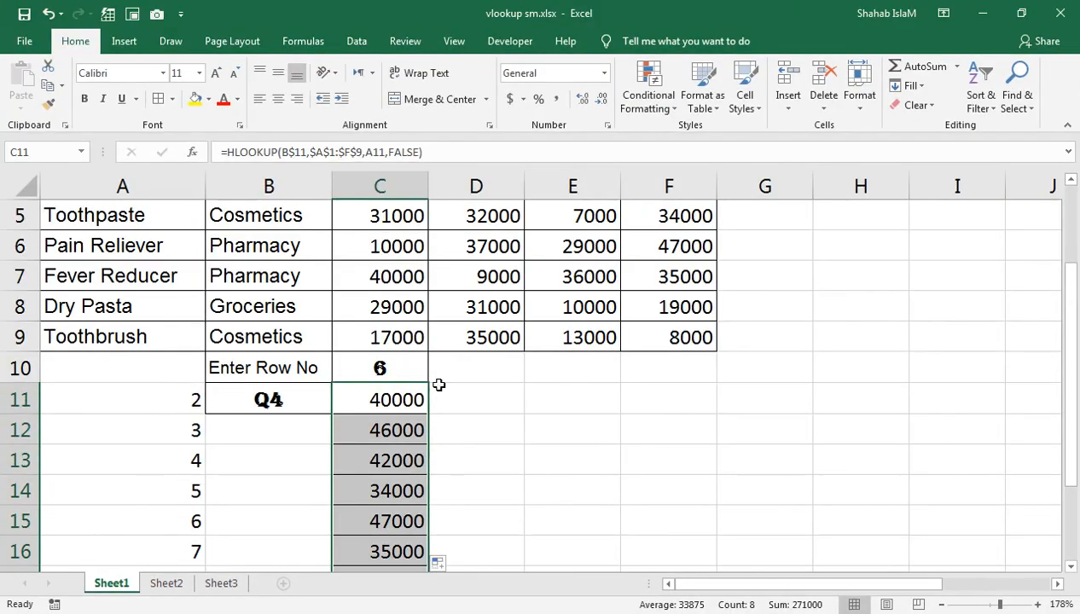
click(289, 409)
click(339, 407)
click(309, 419)
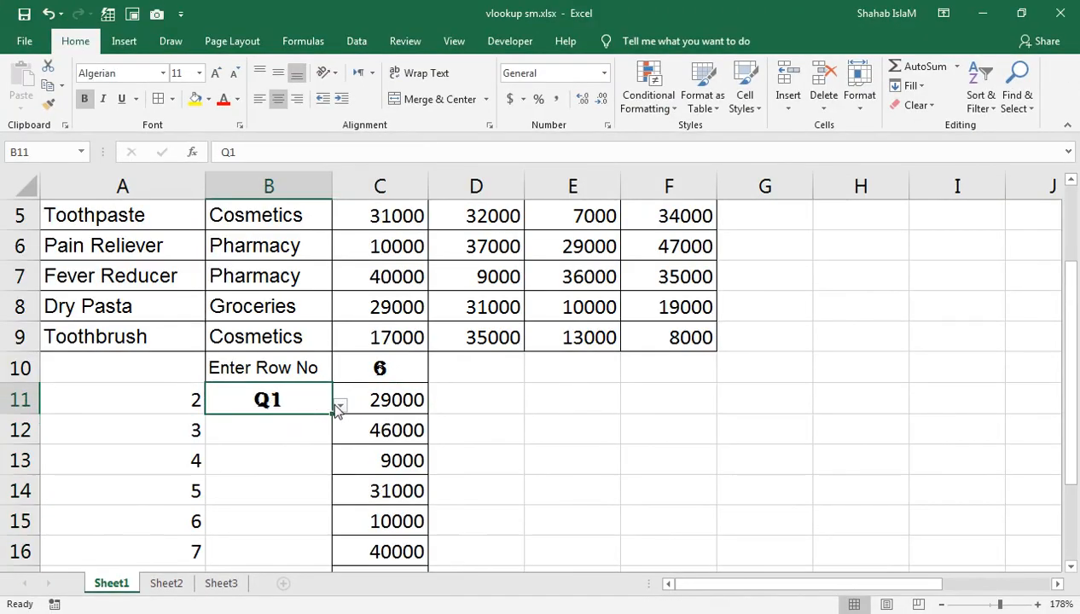
- Choose Q2 from the quarter dropdown in cell B11
click(338, 407)
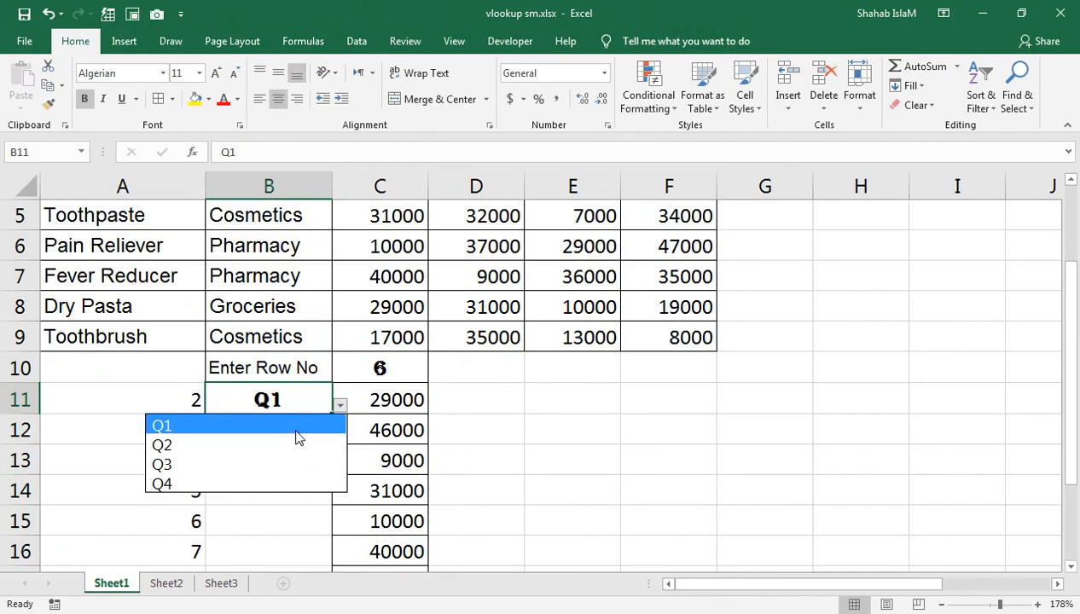
click(295, 442)
- Hide the row numbers in A11:A18 by setting their font colour to white
drag(150, 395, 166, 520)
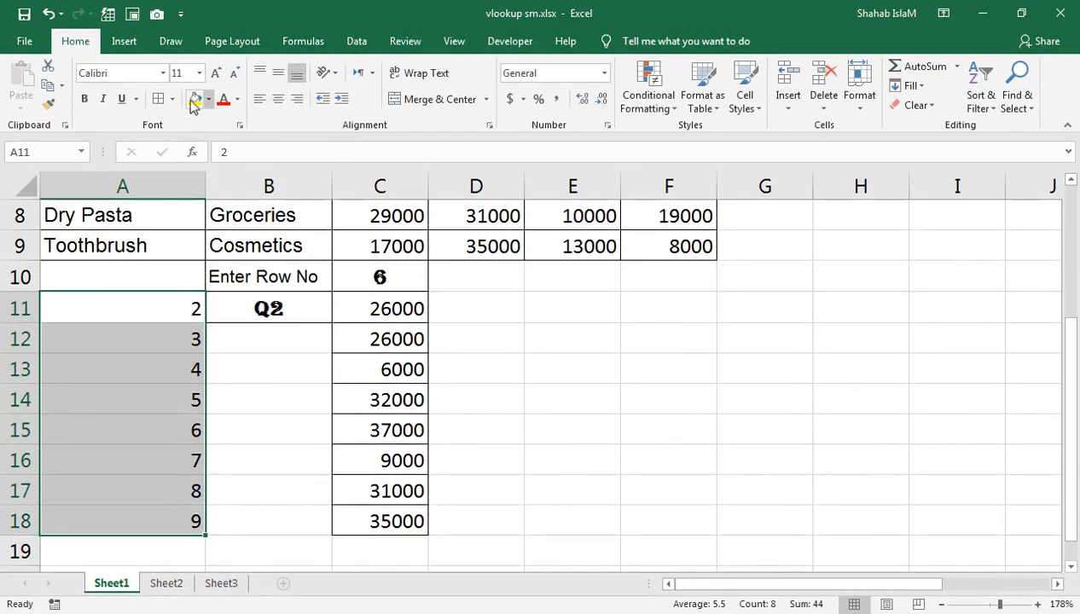
scroll(171, 285, up, 3)
scroll(189, 174, down, 1)
scroll(189, 175, down, 1)
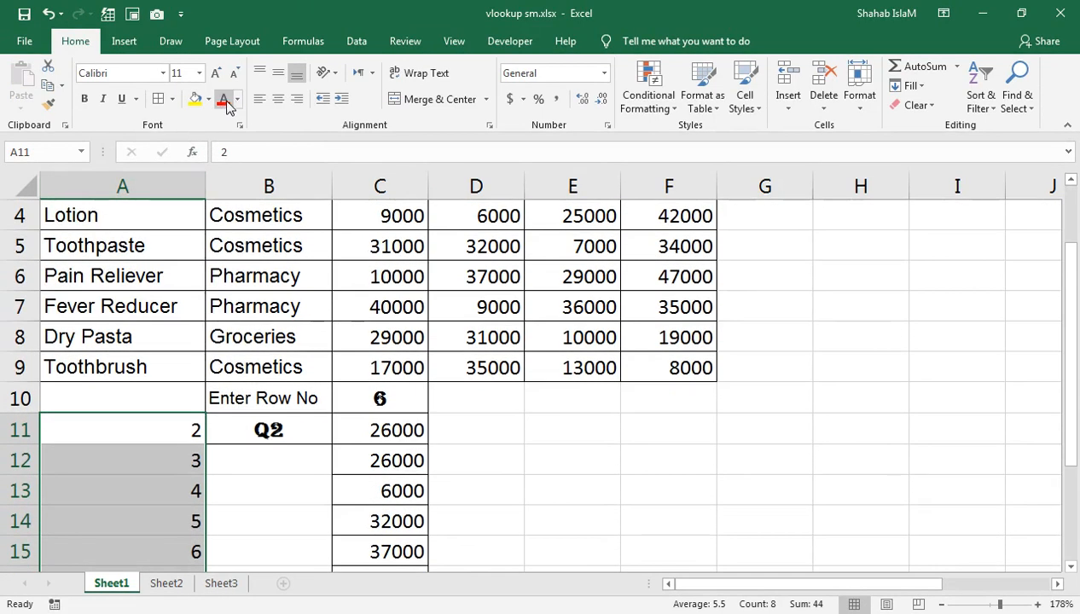
click(237, 99)
click(224, 152)
click(379, 461)
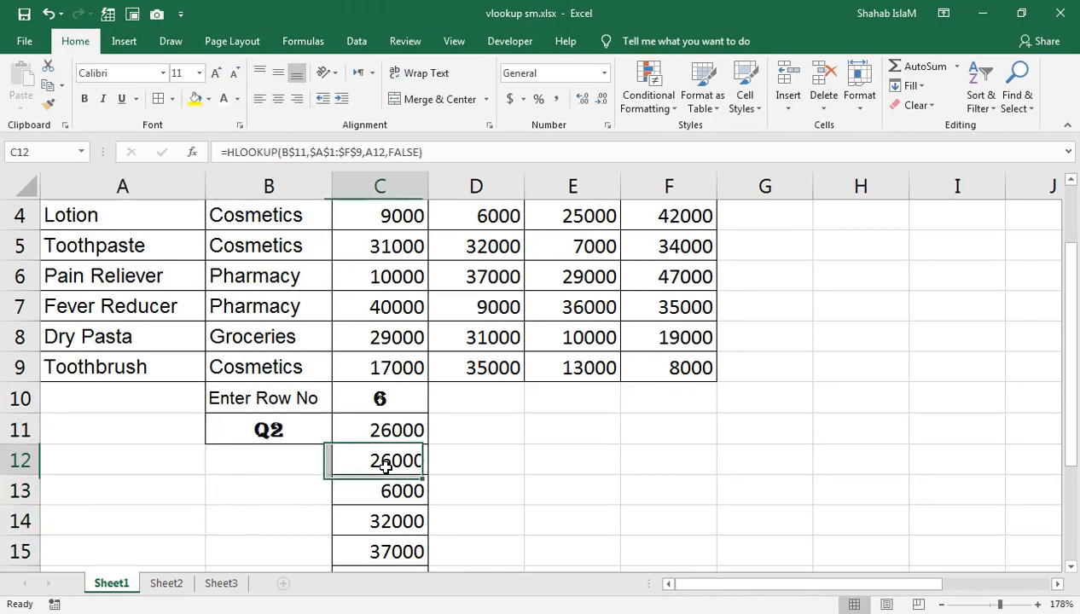
- Test the lookup by choosing Q3 and finally Q4 from the quarter dropdown in cell B11
click(295, 433)
click(358, 453)
click(315, 420)
click(339, 437)
click(305, 475)
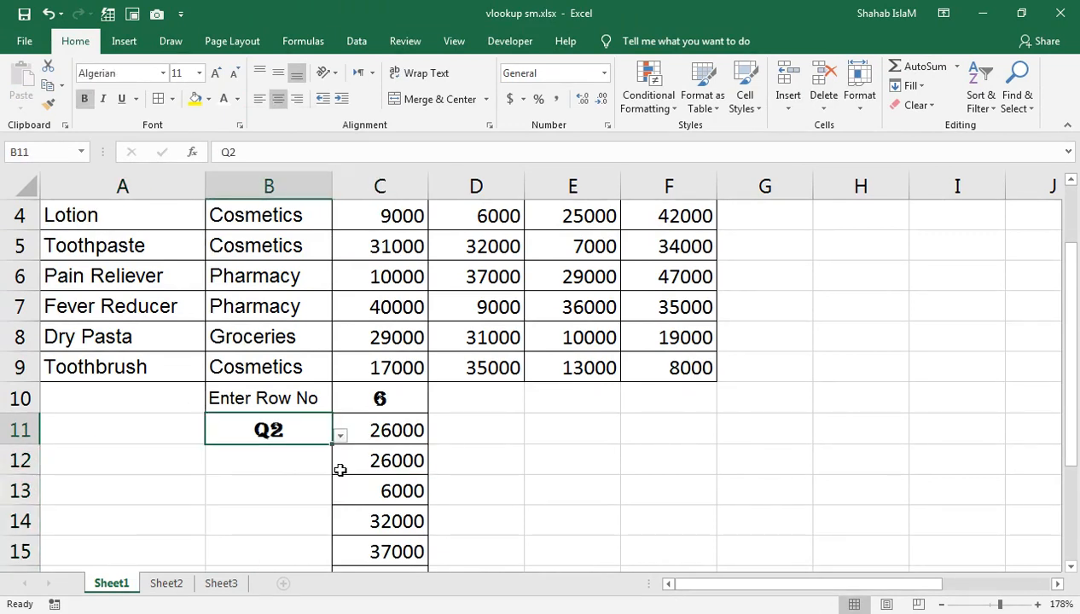
scroll(394, 449, up, 1)
click(340, 527)
click(261, 474)
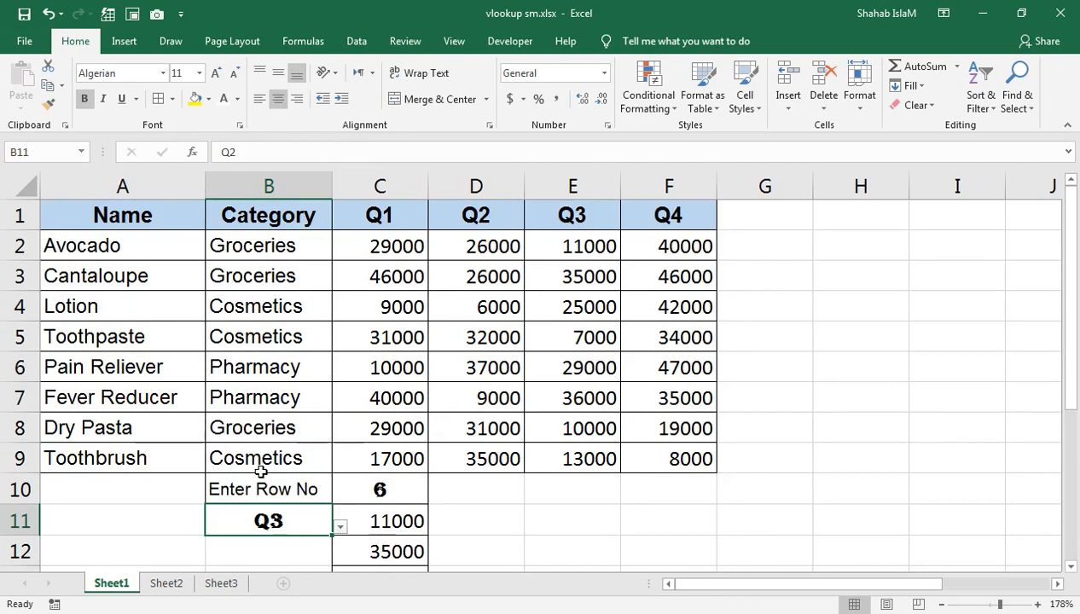
click(340, 528)
click(230, 496)
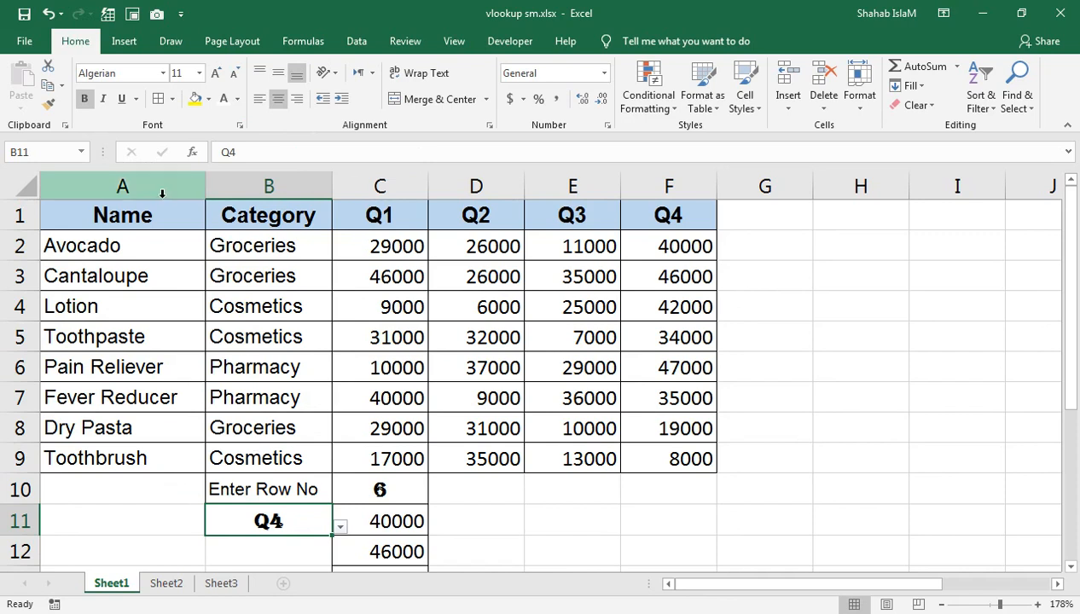
- Copy the product table A1:F9 on Sheet1 and switch to Sheet2
drag(152, 209, 668, 450)
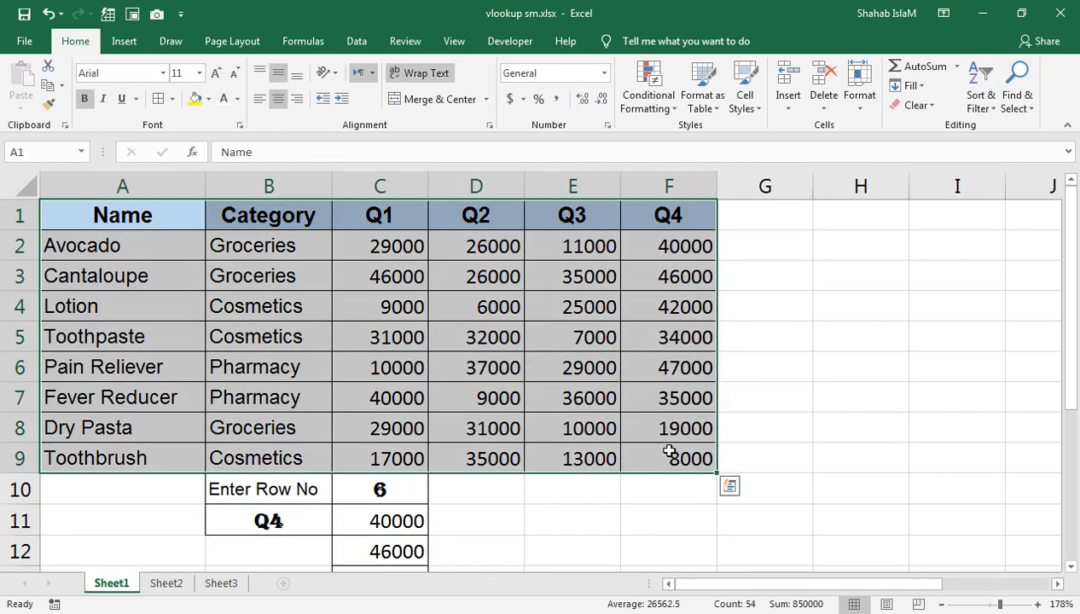
key(ctrl+c)
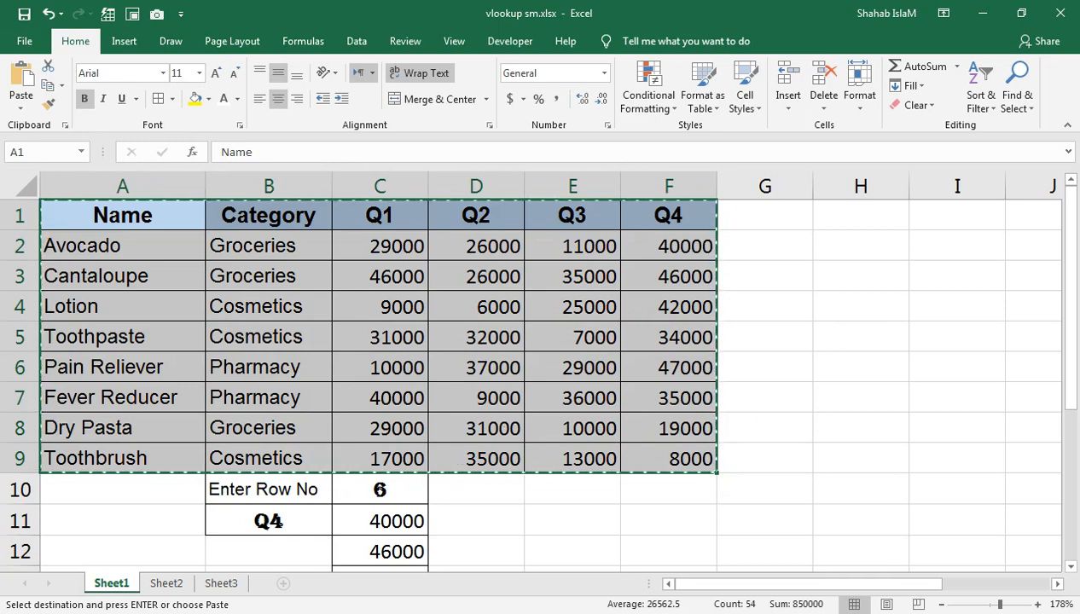
key(ctrl+Page_Down)
- Copy the header row A1:F1 on Sheet2 into row 11, starting at cell A11
drag(150, 217, 359, 214)
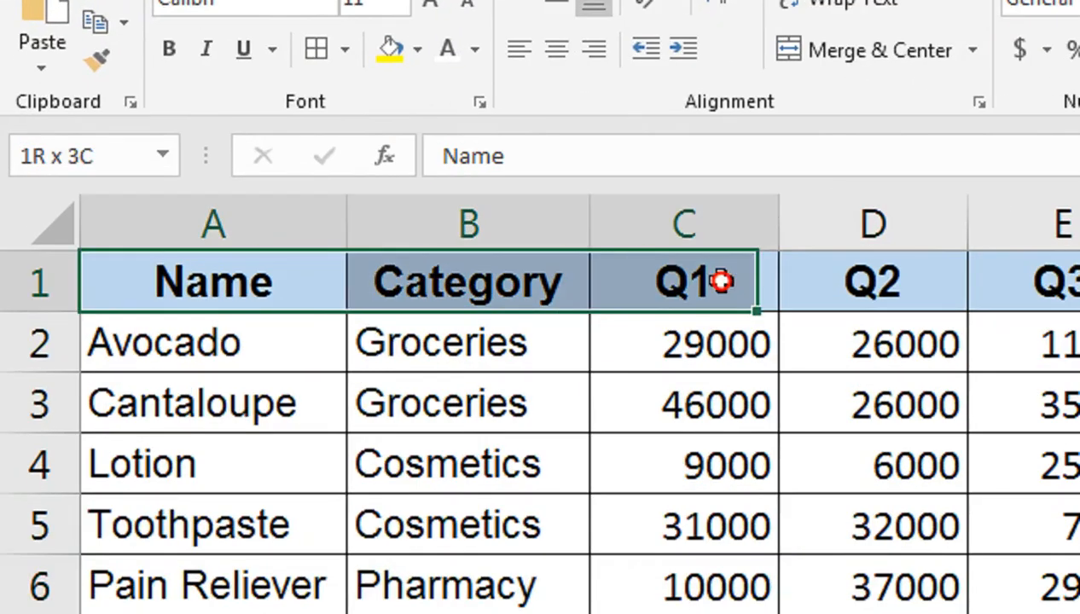
drag(721, 282, 908, 291)
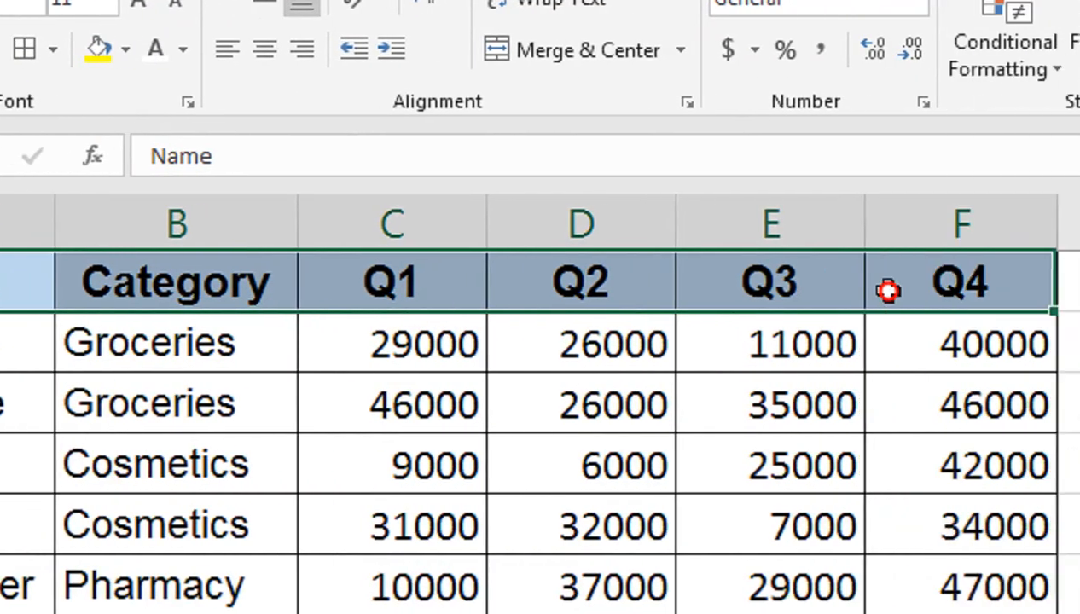
key(ctrl+c)
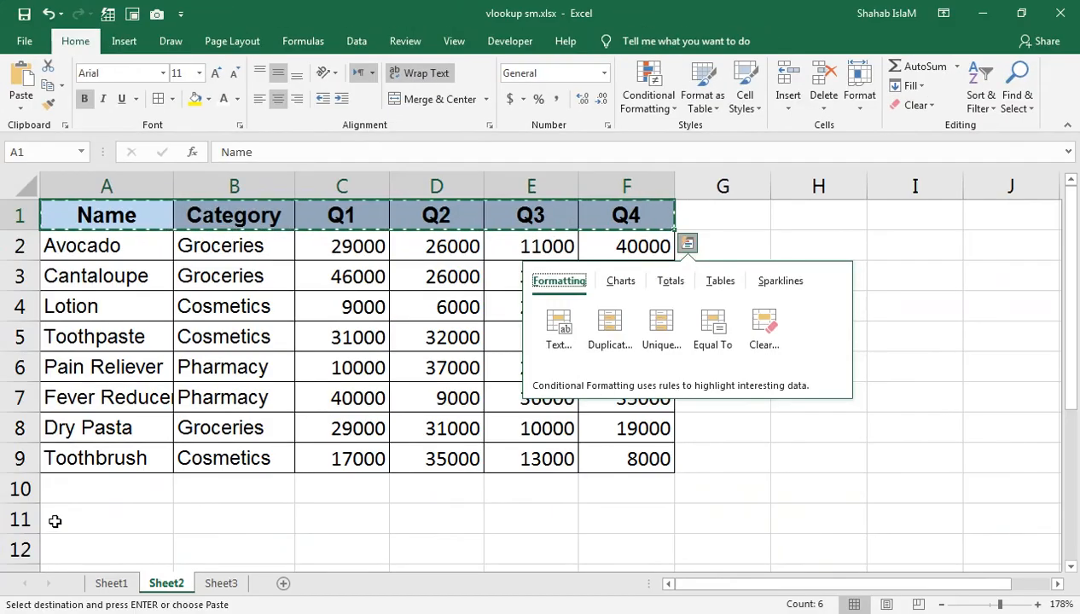
click(61, 518)
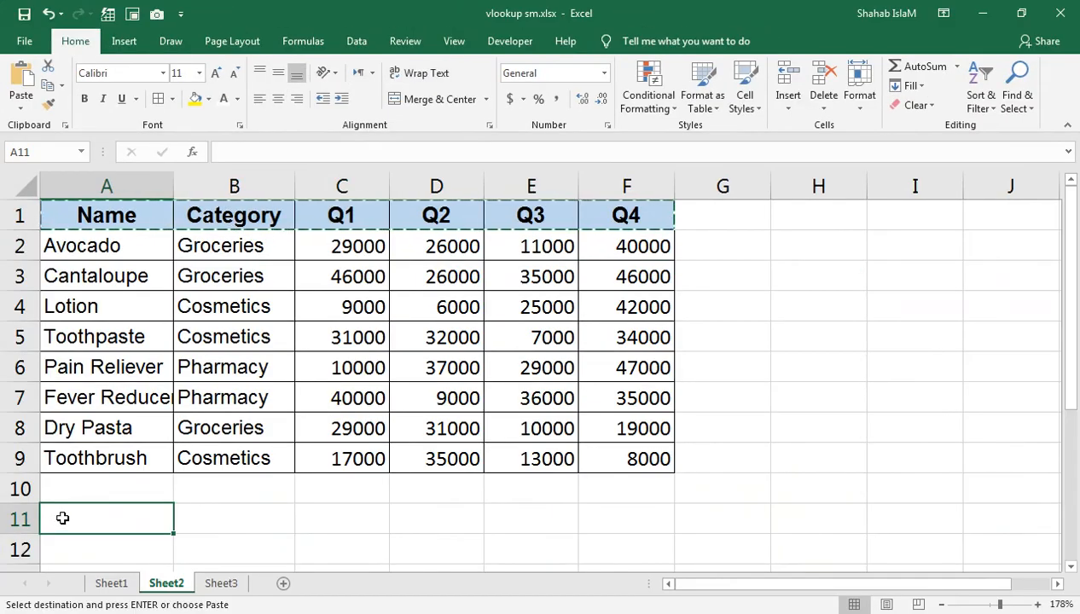
key(ctrl+v)
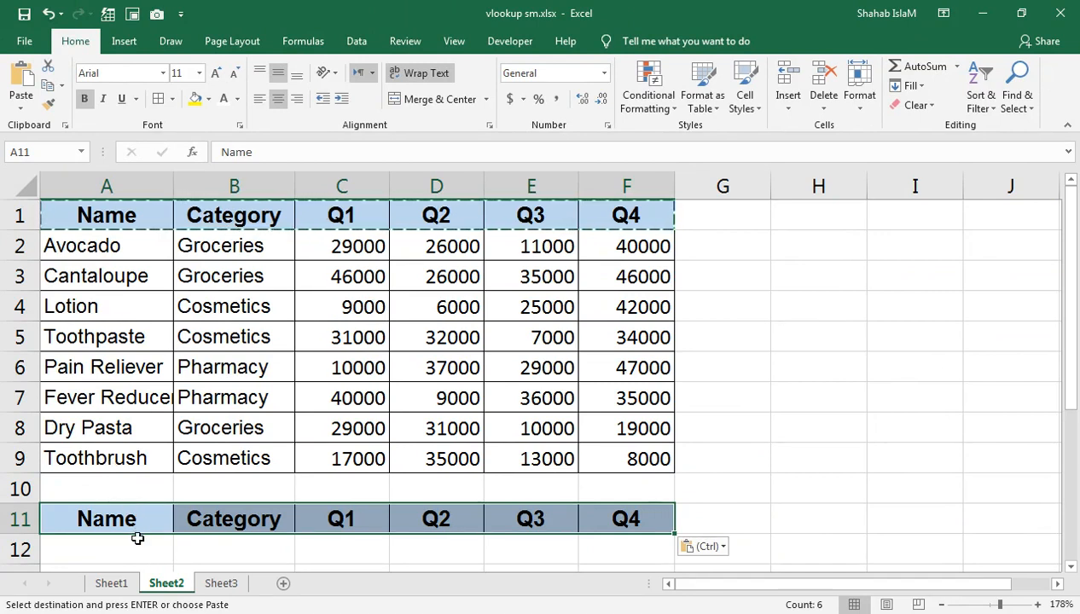
- Add list data validation to cell A12 with the product names =$A$2:$A$9 as its source
click(132, 537)
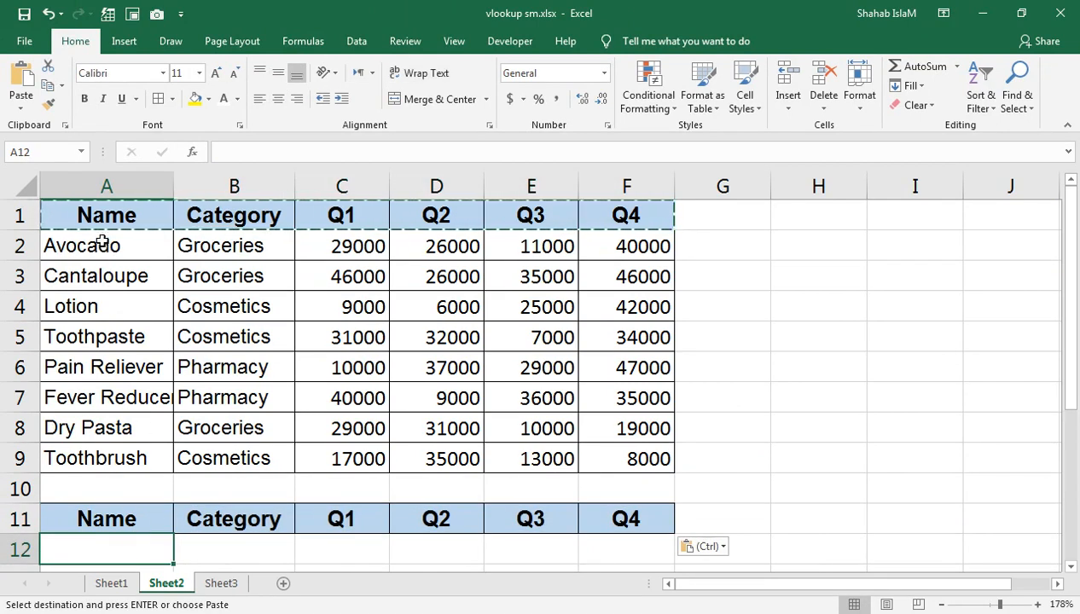
click(357, 41)
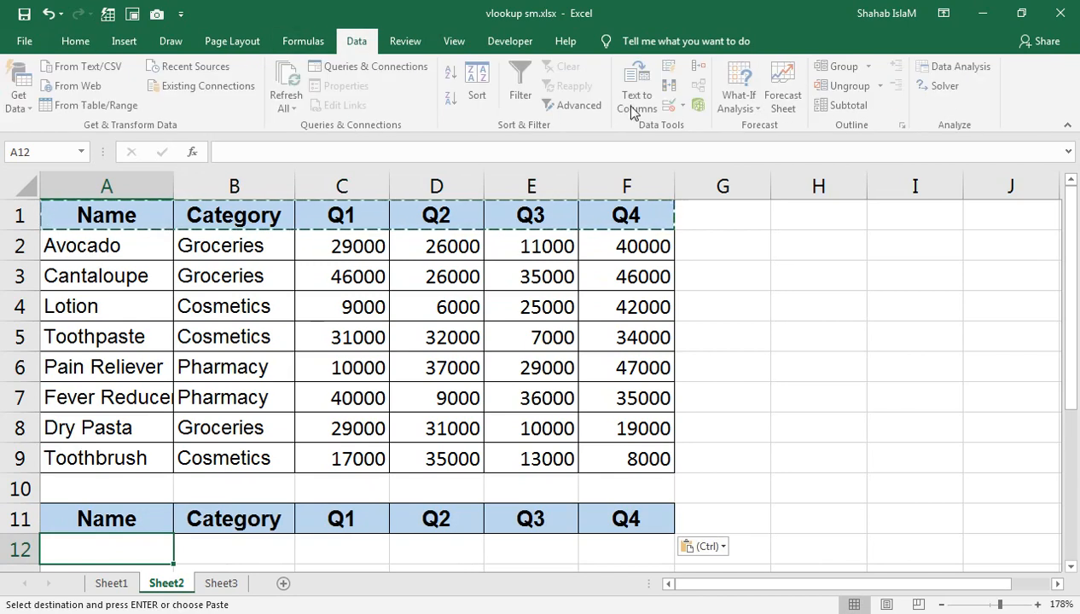
click(685, 104)
click(693, 128)
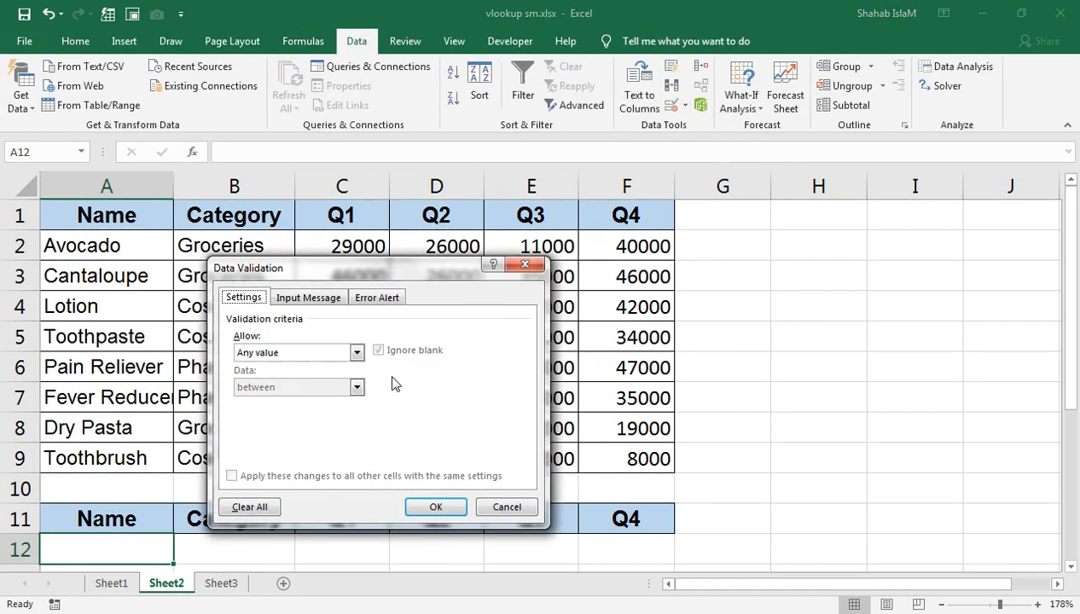
click(305, 359)
click(341, 403)
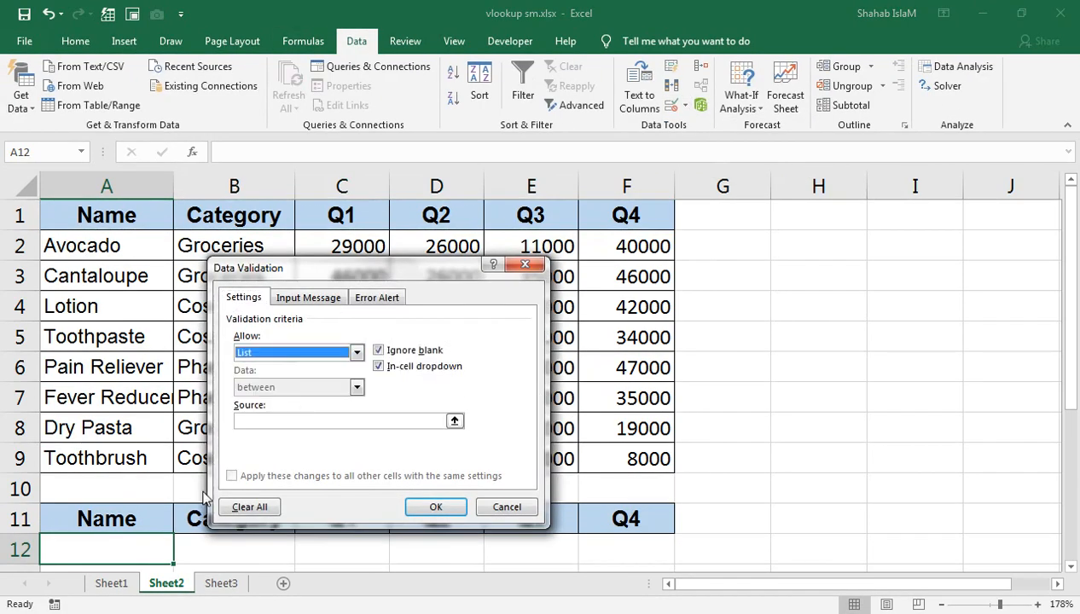
click(264, 424)
click(107, 228)
drag(101, 239, 111, 452)
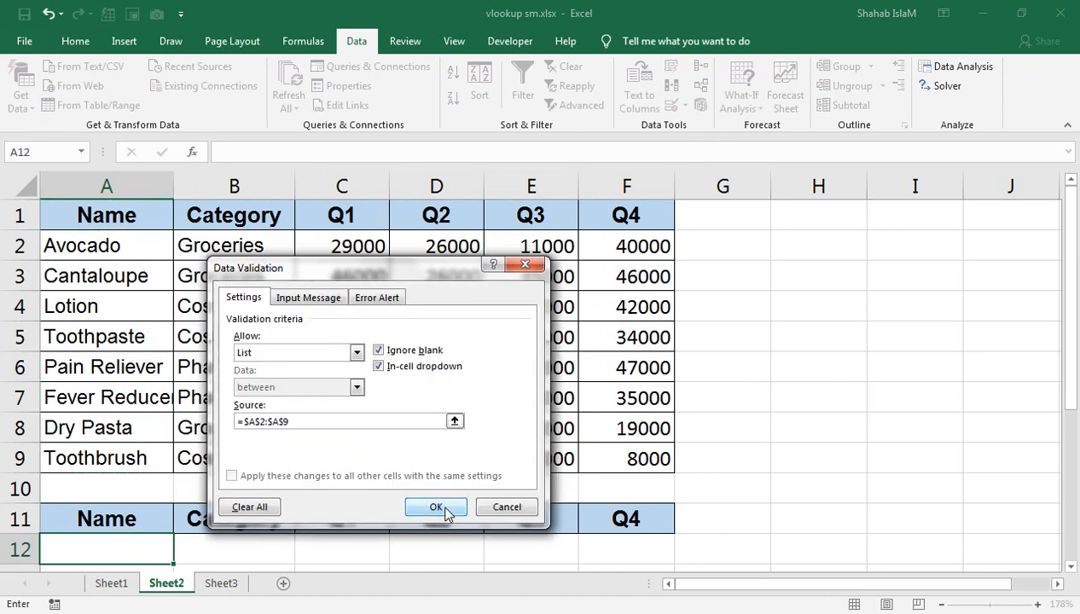
click(445, 510)
- Choose Pain Reliever from the product dropdown in cell A12
scroll(177, 482, down, 1)
click(181, 464)
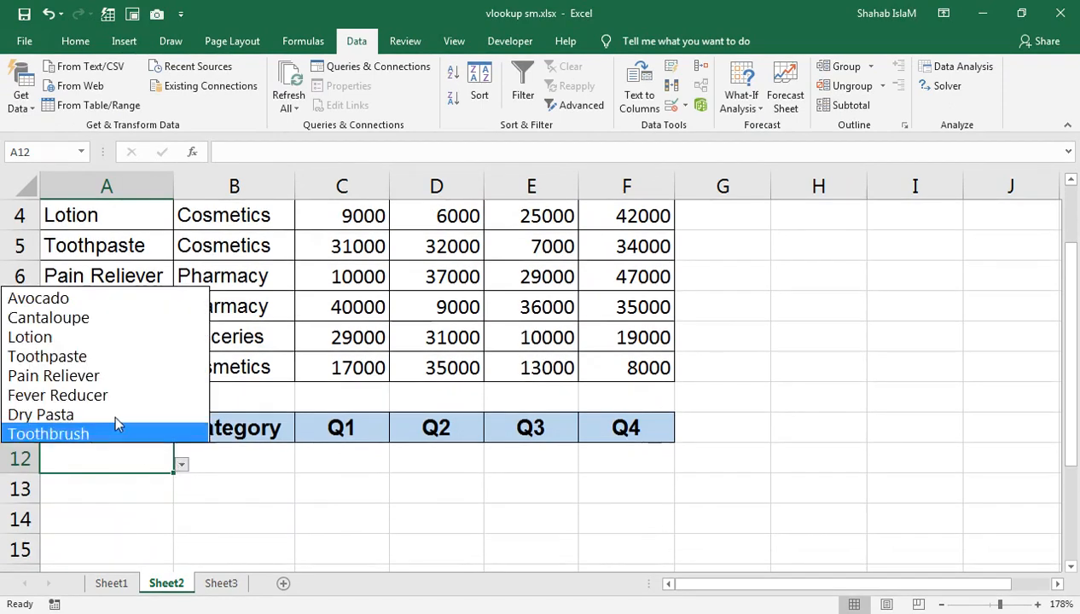
click(107, 382)
- Start a VLOOKUP formula in B12 with A12 as the lookup value and the absolute range $A$1:$F$9 as the table array
click(266, 457)
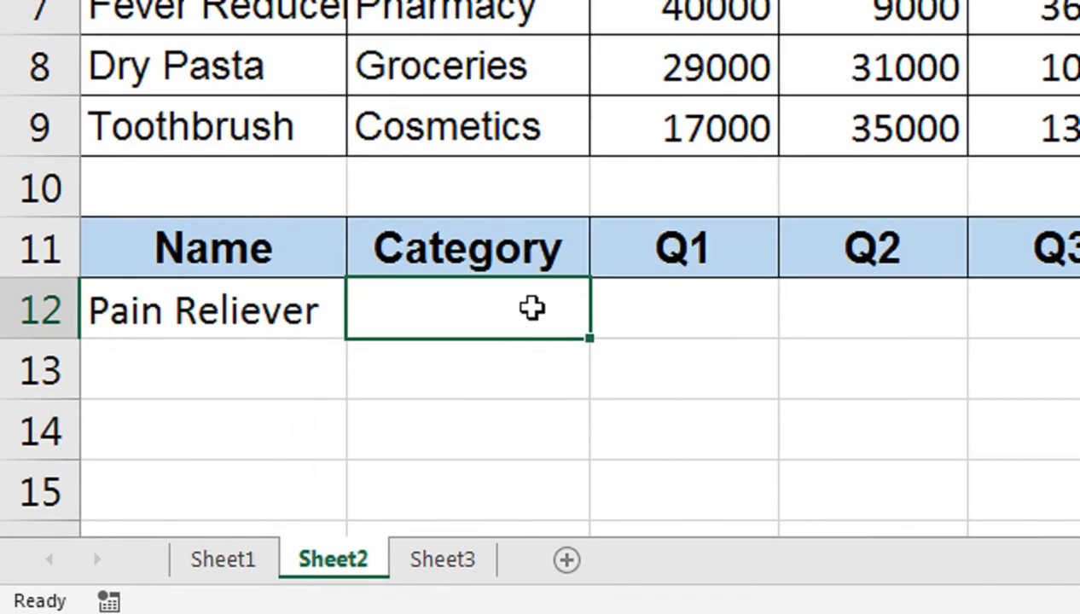
text(=vl)
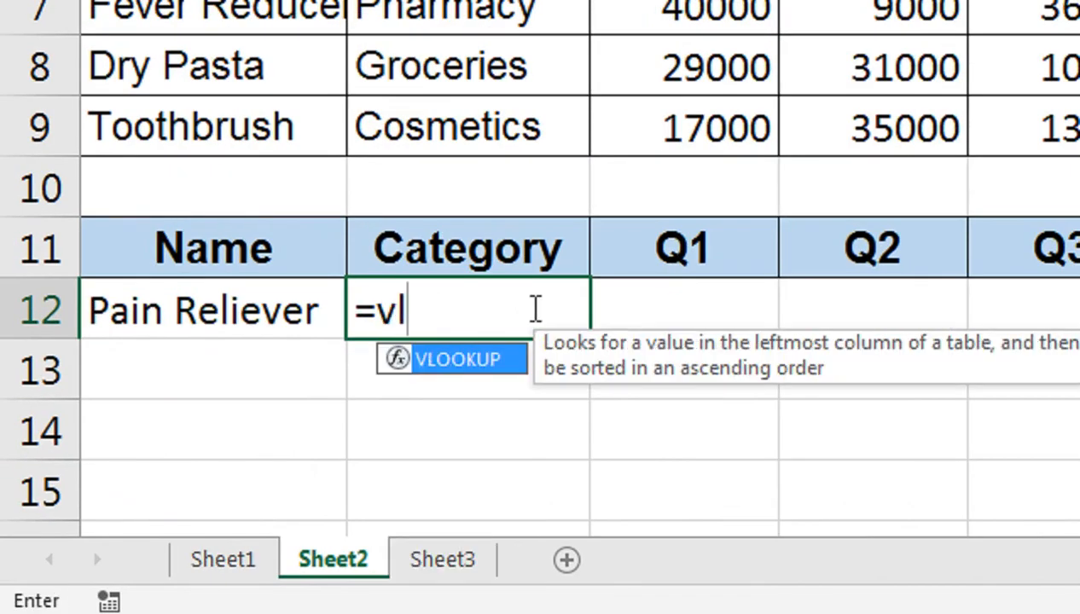
key(Tab)
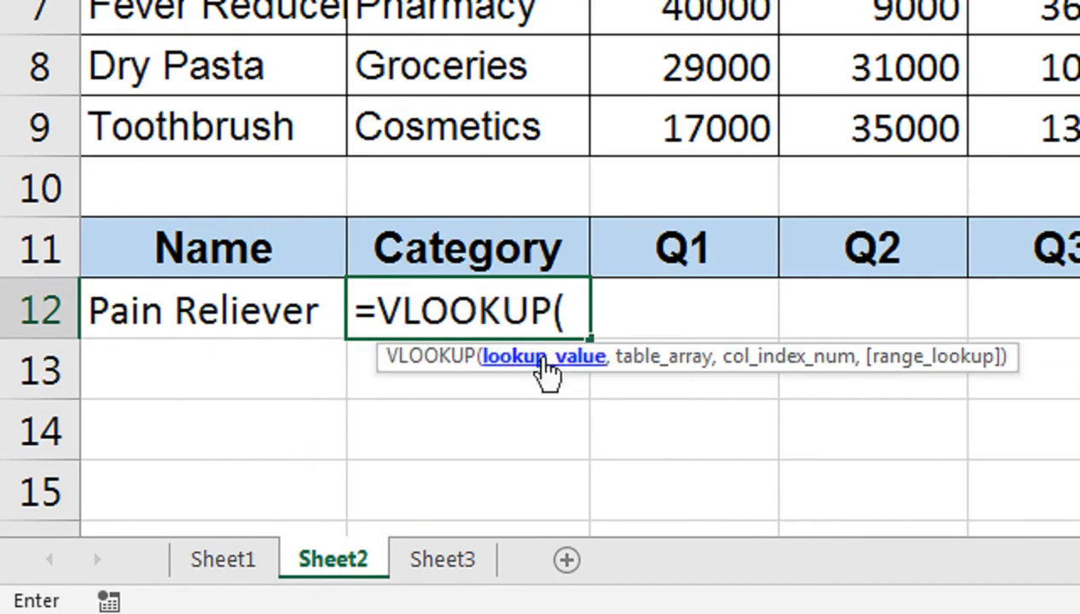
click(290, 313)
text(,)
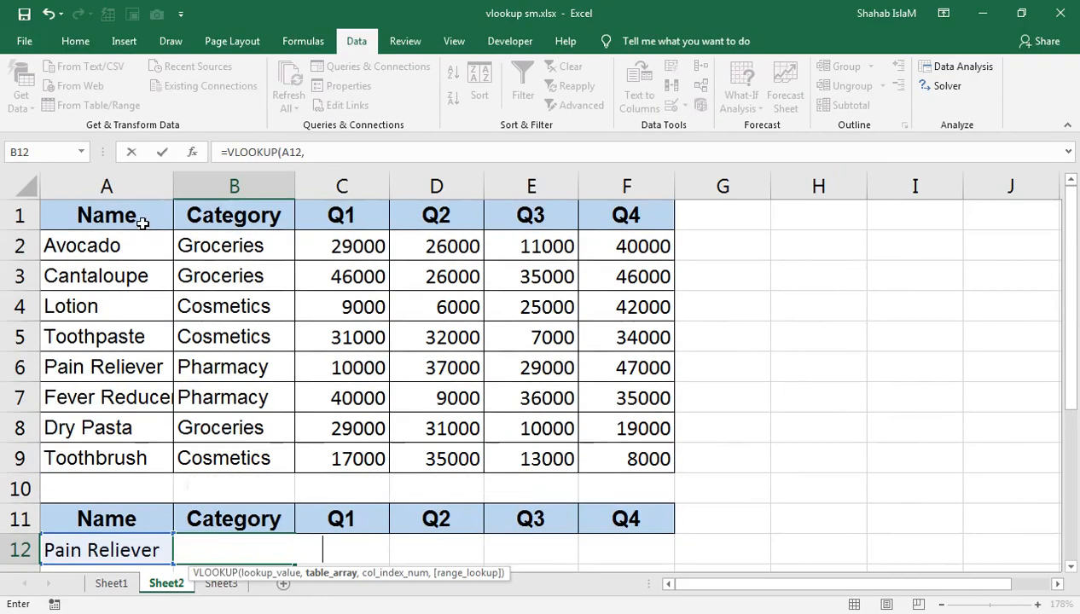
drag(128, 213, 612, 466)
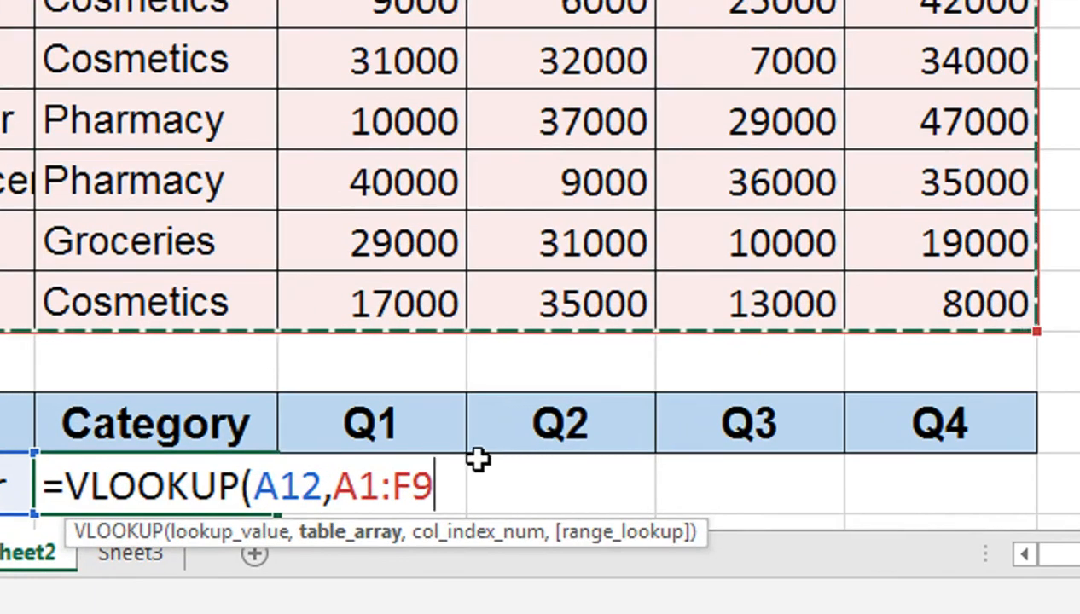
key(F4)
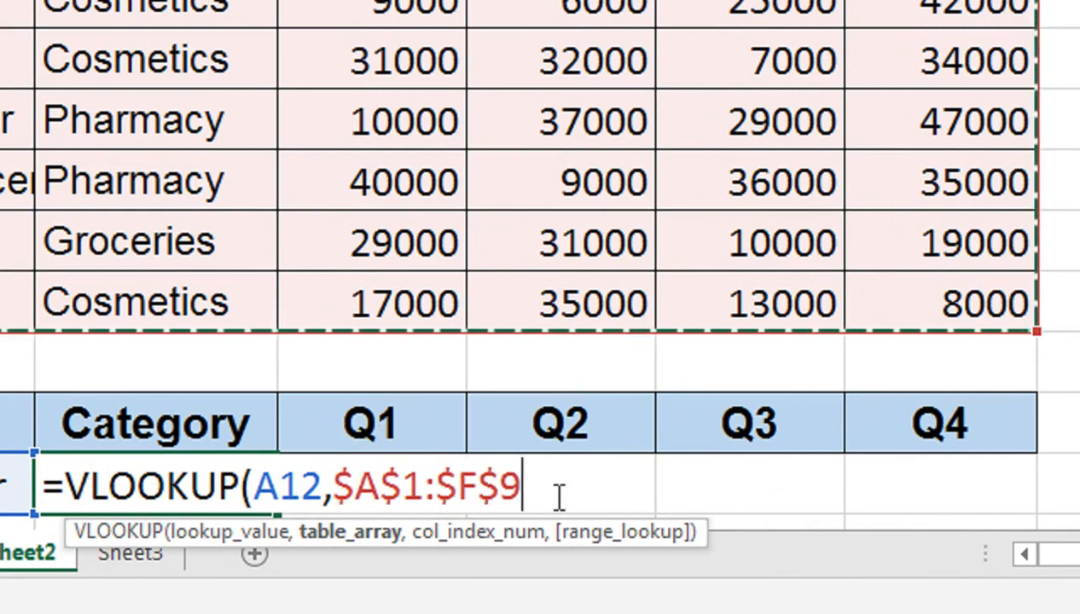
- Complete the B12 VLOOKUP with column index 2 and FALSE for an exact match
text(,)
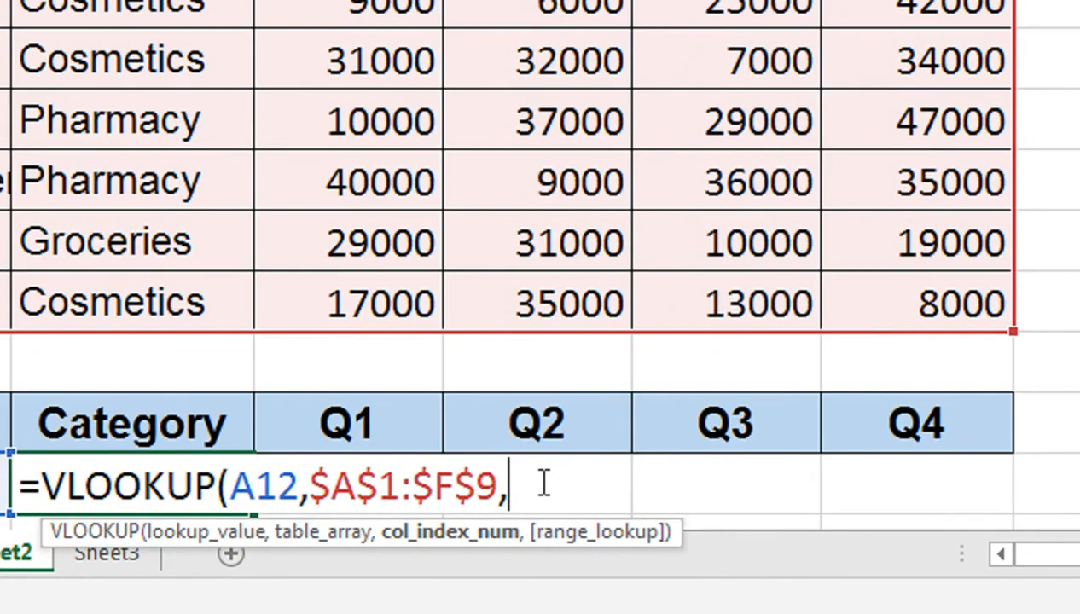
text(2,)
key(Down)
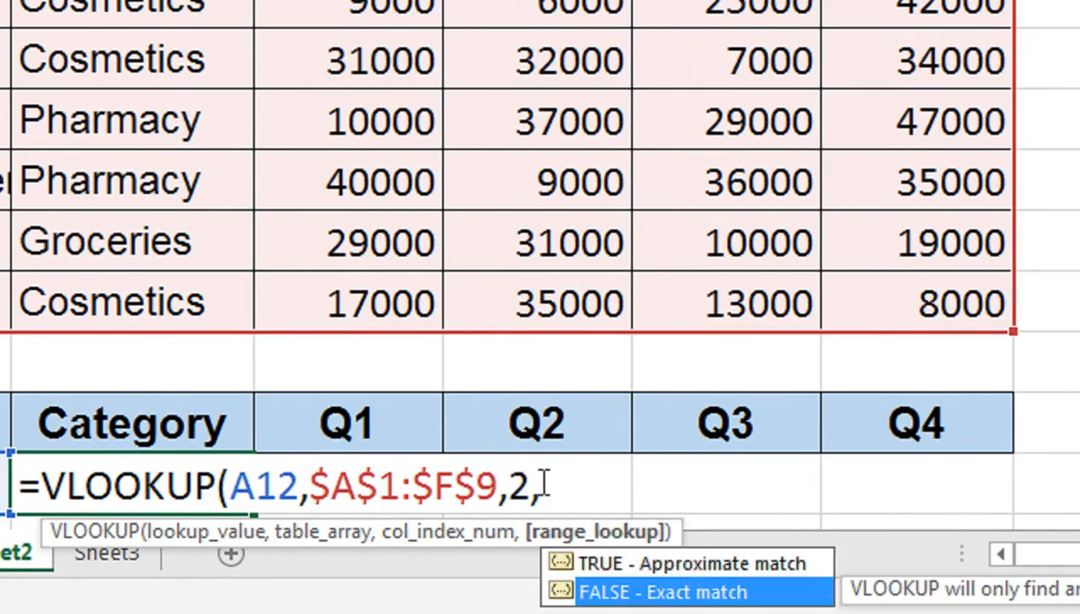
key(Tab)
text())
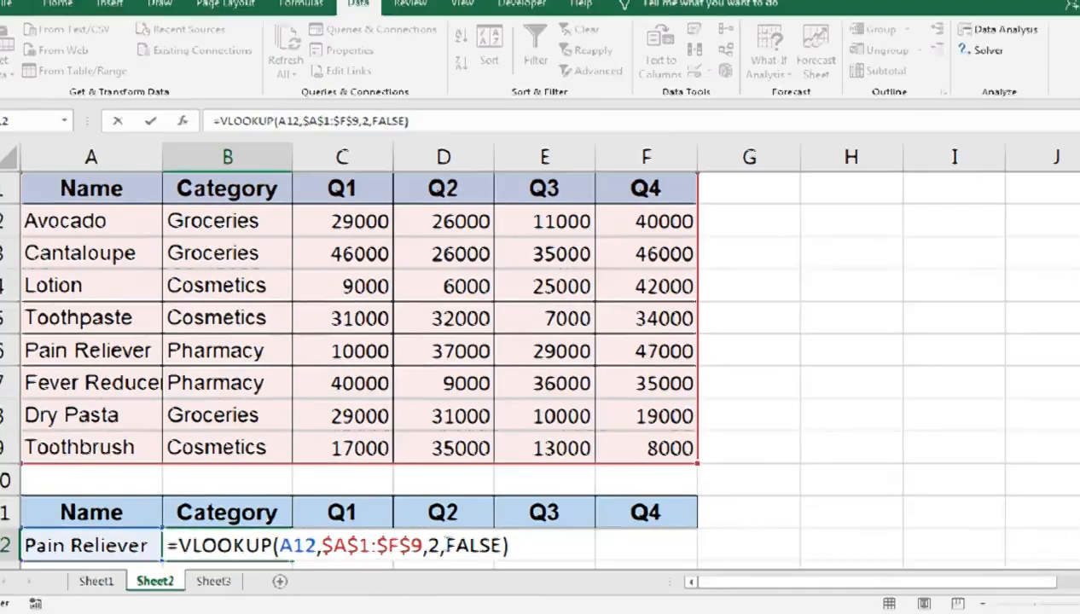
key(Return)
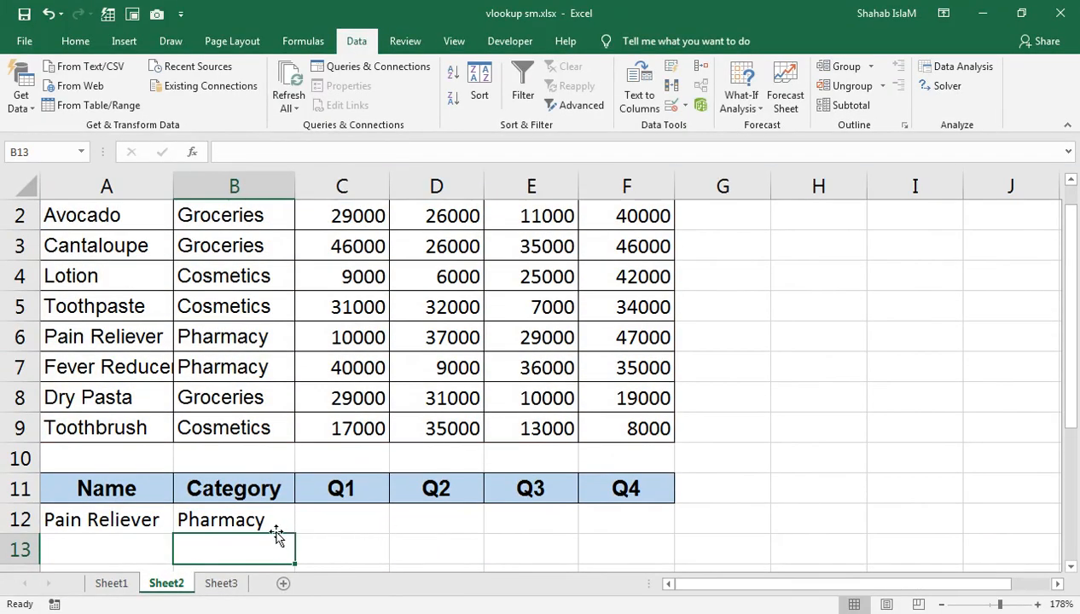
- Lock the column of the lookup value in the B12 VLOOKUP formula by changing it to $A12
scroll(273, 539, up, 1)
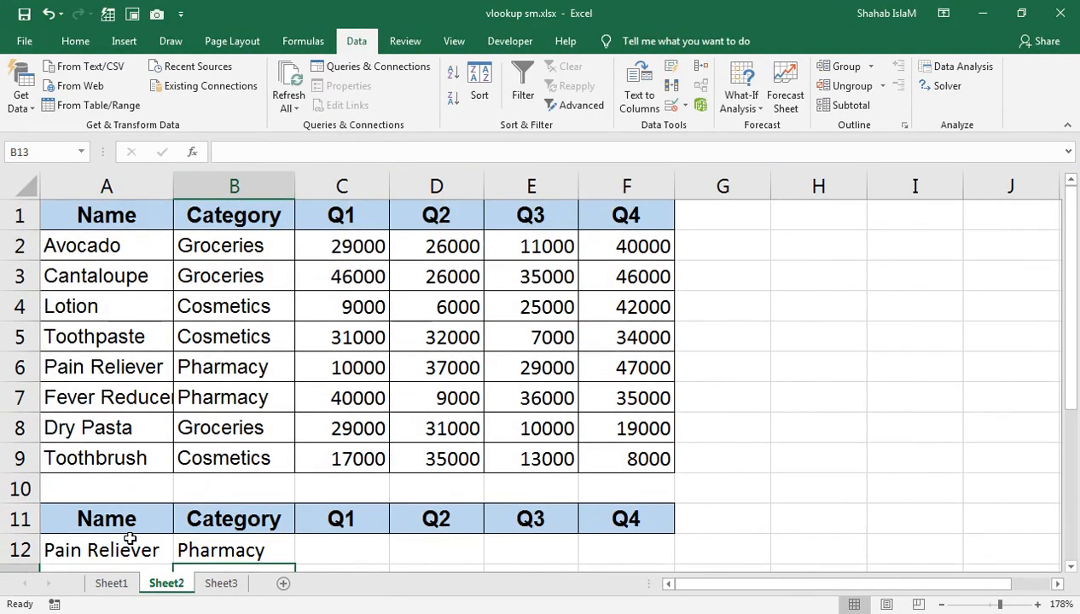
click(226, 552)
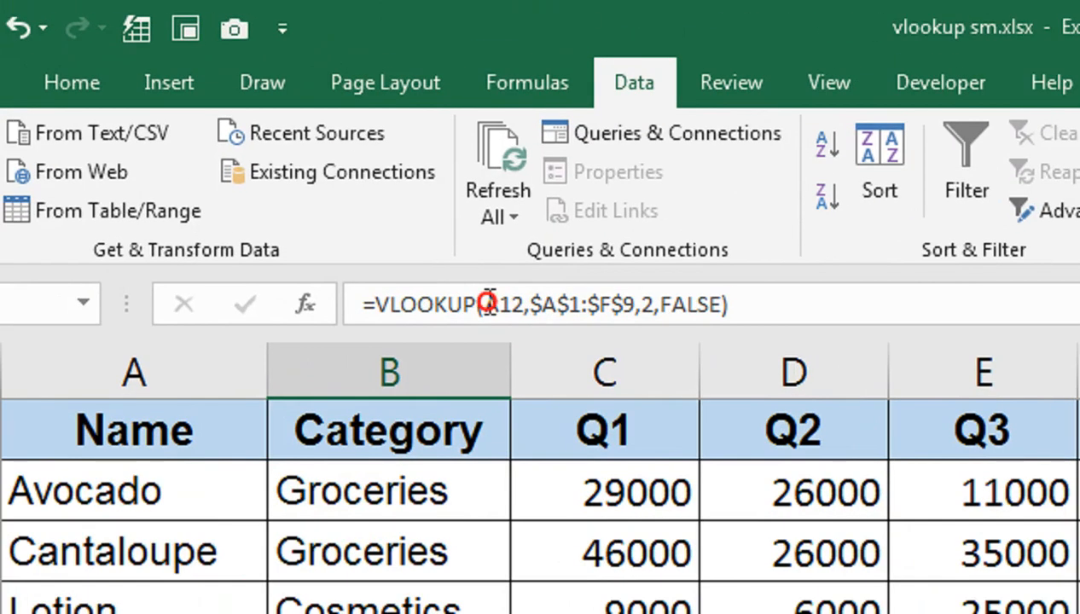
click(285, 152)
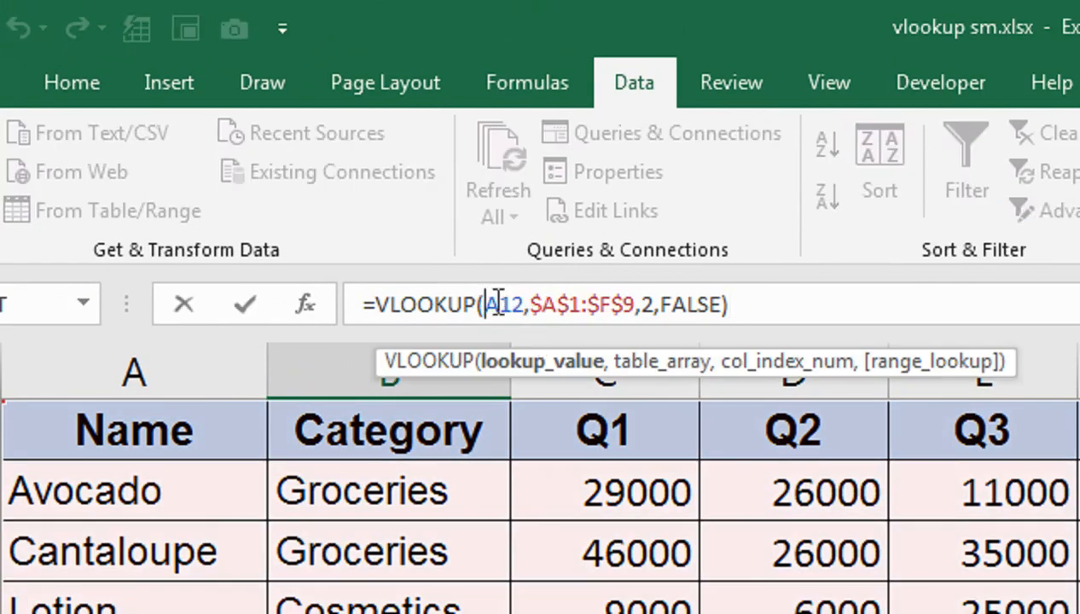
text($)
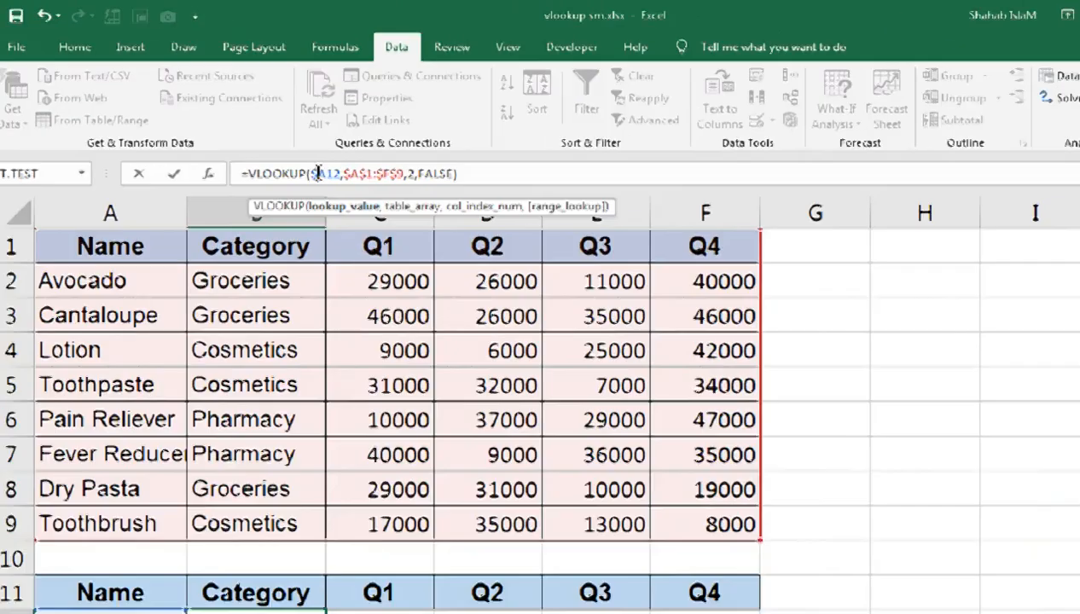
key(Return)
click(219, 512)
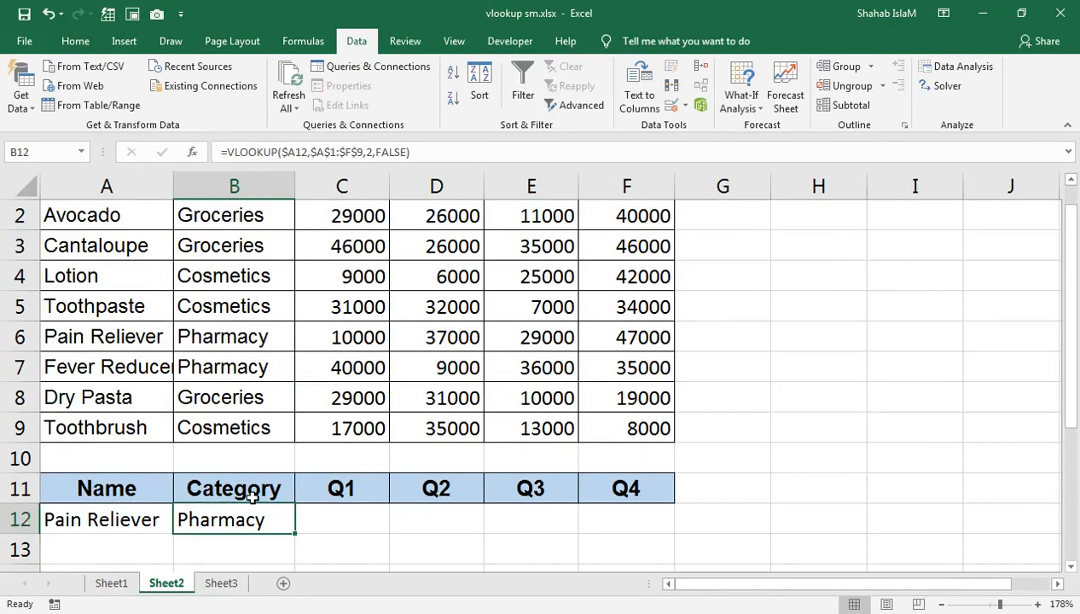
click(260, 468)
text(1)
key(Tab)
text(2)
key(Tab)
key(Left)
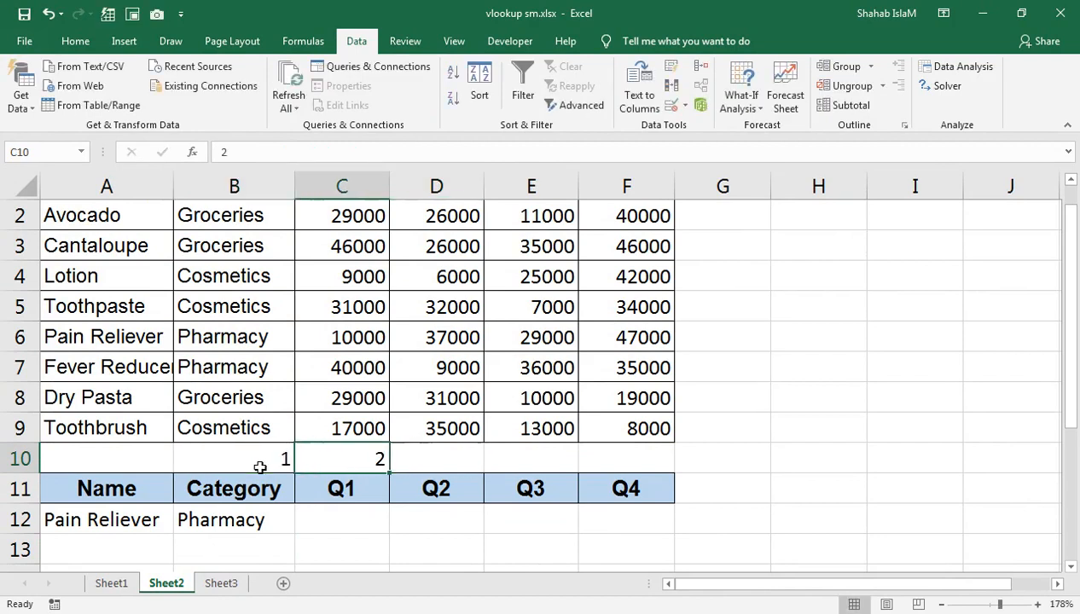
- Enter the column index numbers 2, 3, 4, 5 and 6 in B10:F10 and insert a blank row above them
key(Left)
text(2)
key(Tab)
text(3)
key(Tab)
text(4)
key(Tab)
text(5)
key(Tab)
text(6)
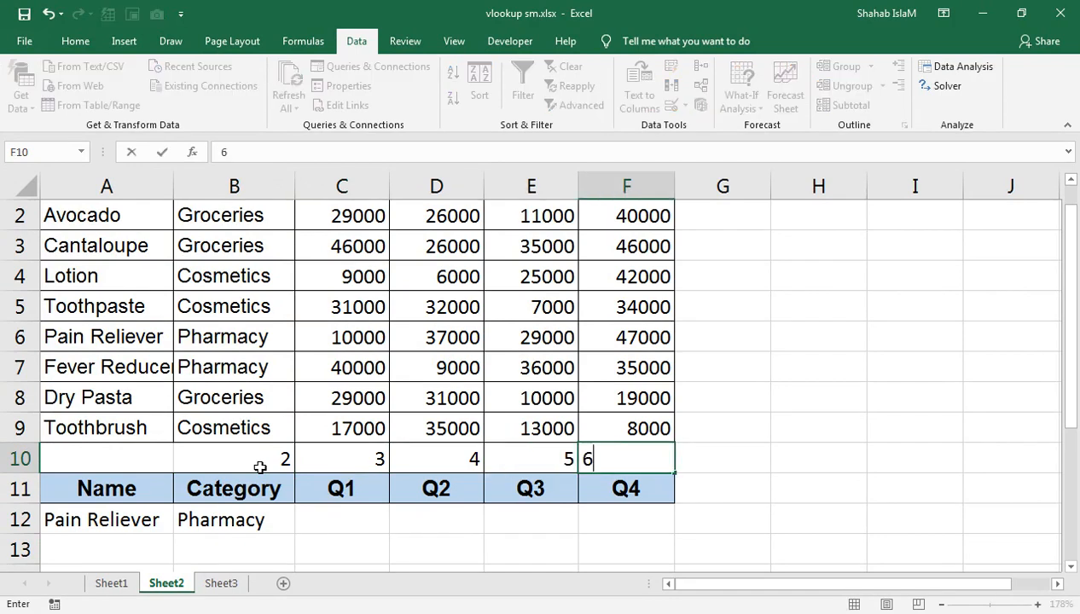
click(373, 545)
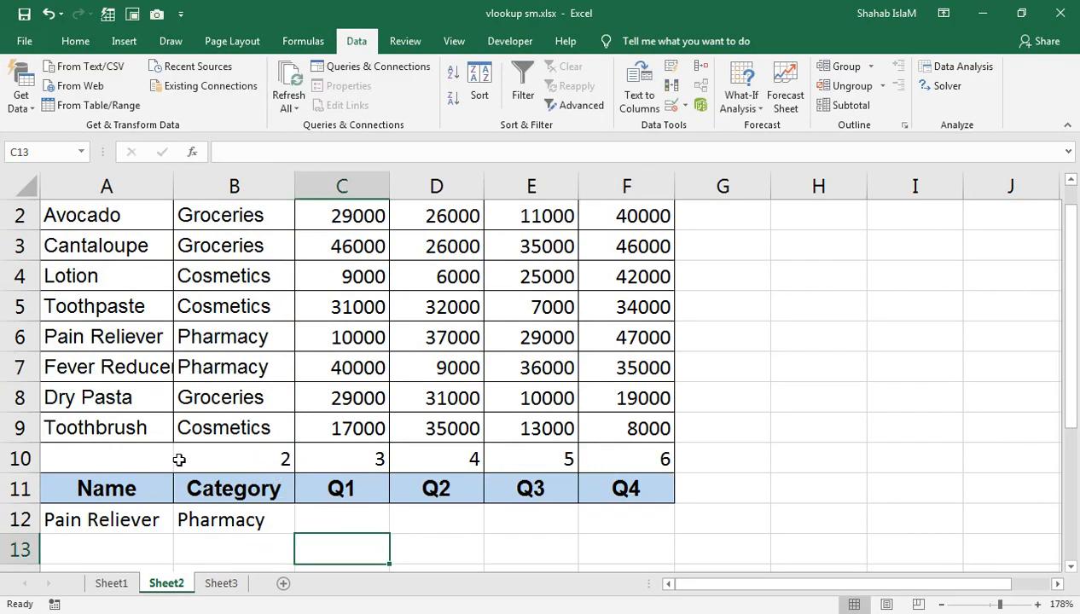
right_click(25, 459)
click(72, 320)
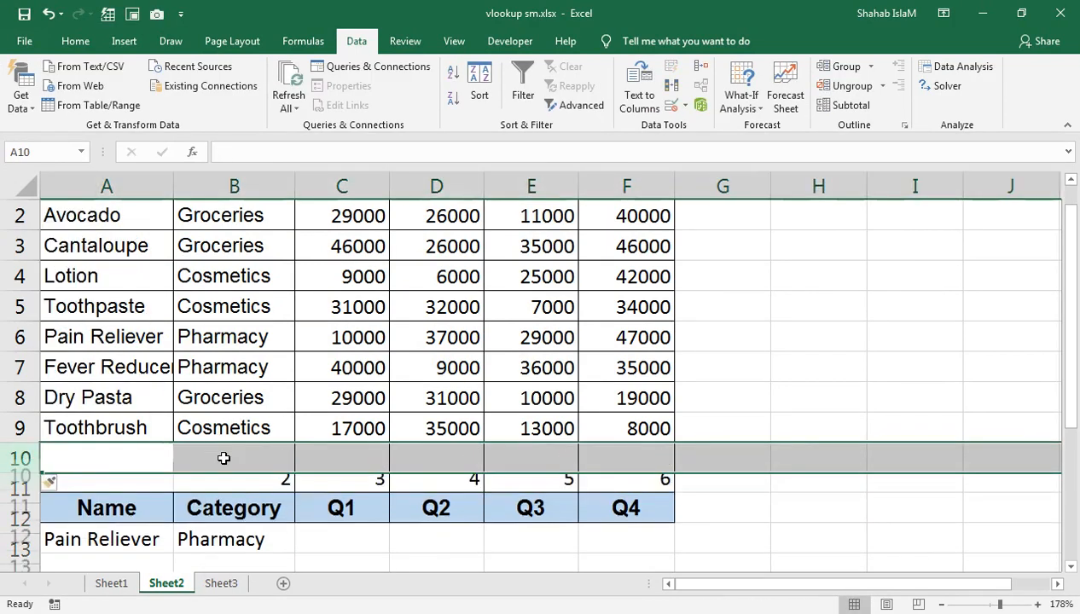
- Replace the column index in the B13 VLOOKUP with a reference to B11 and fill the formula across to F13
double_click(236, 544)
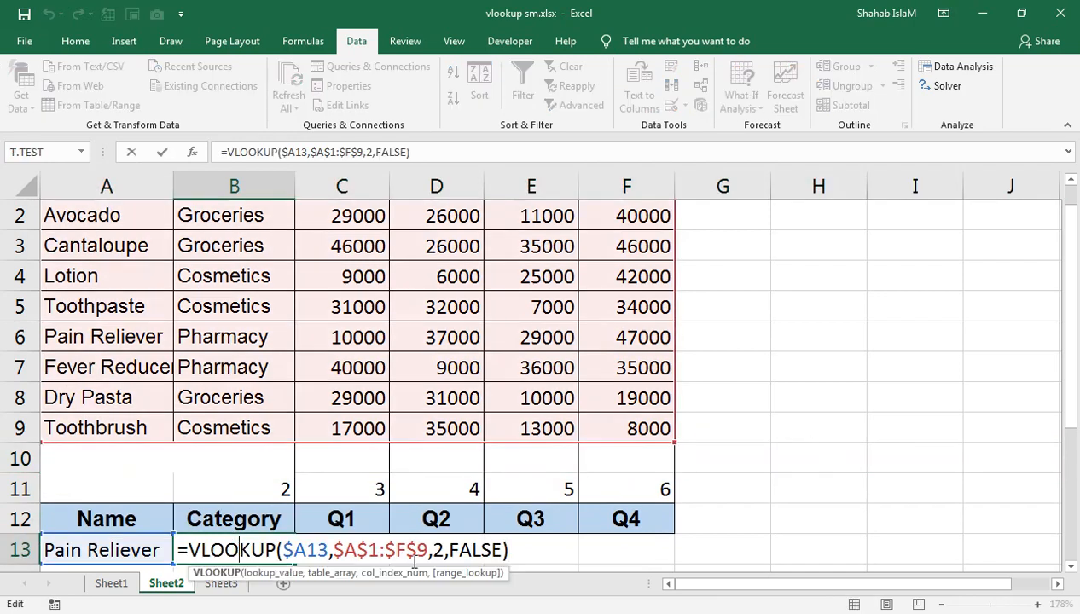
double_click(437, 551)
click(255, 480)
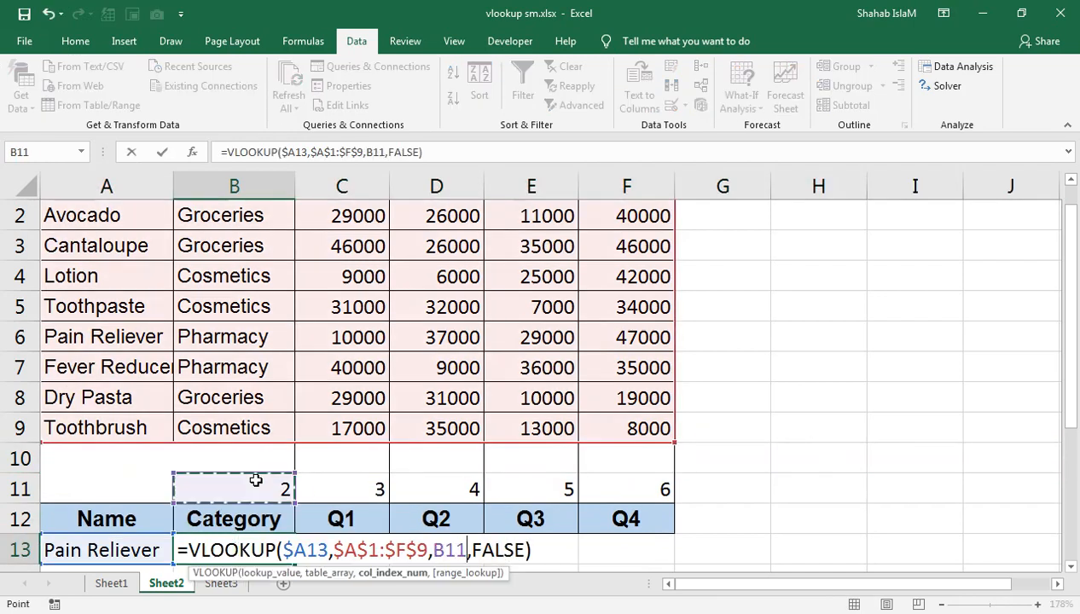
key(Return)
click(270, 520)
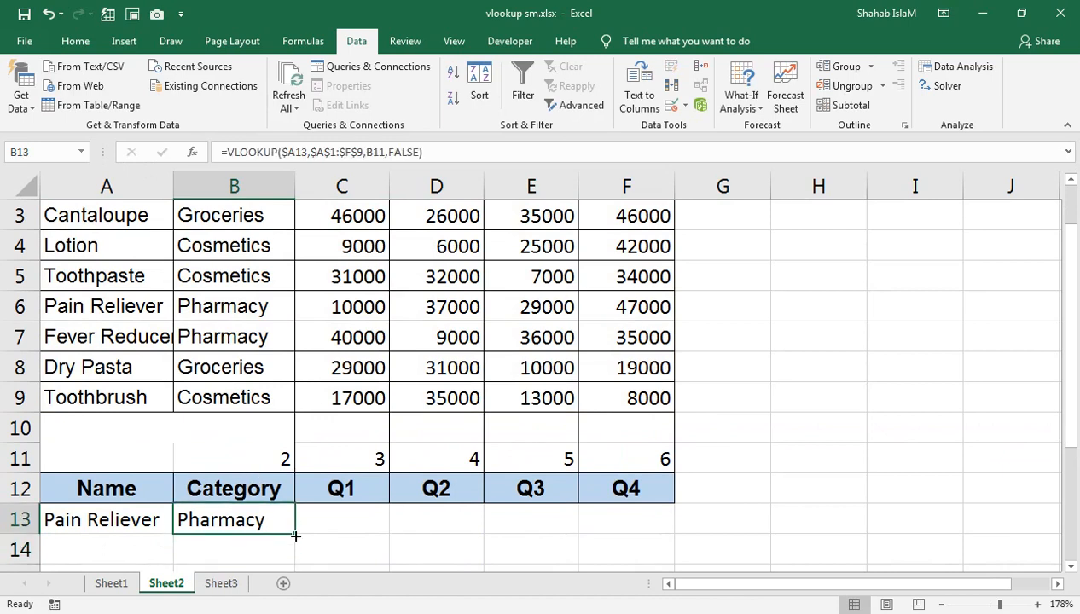
drag(297, 534, 672, 535)
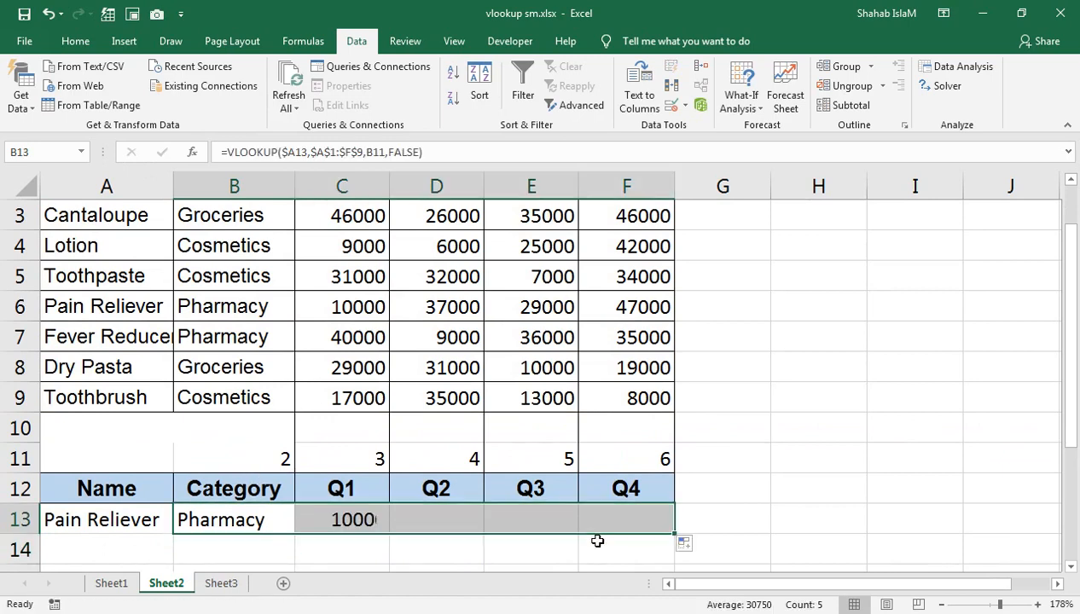
- Shrink the height of blank row 10 to a thin gap between the data table and the index numbers
scroll(460, 442, up, 1)
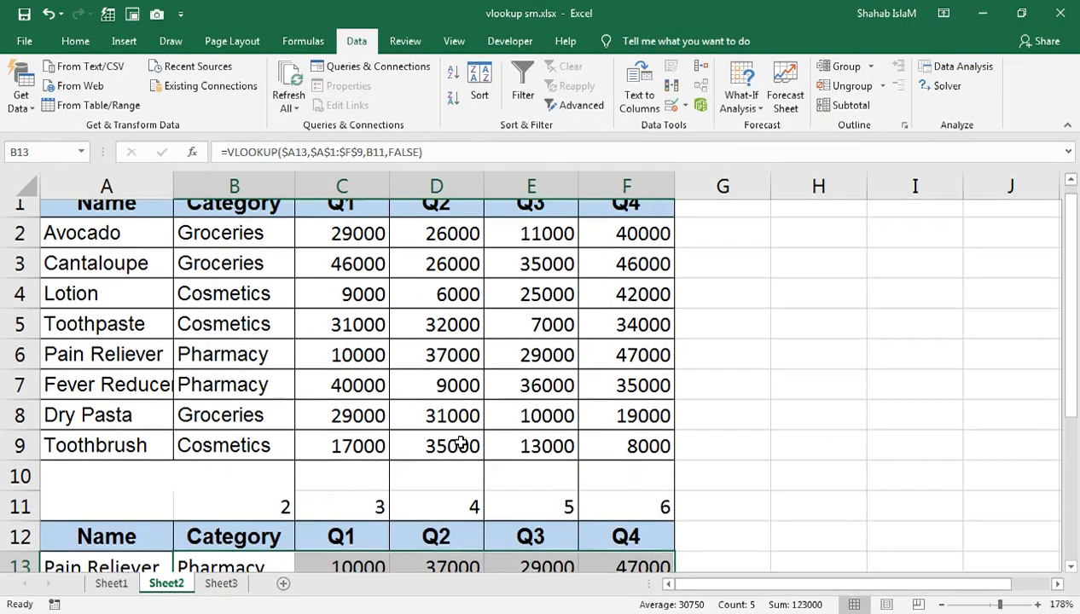
mouse_move(20, 503)
mouse_down()
mouse_move(20, 476)
mouse_move(20, 486)
mouse_up()
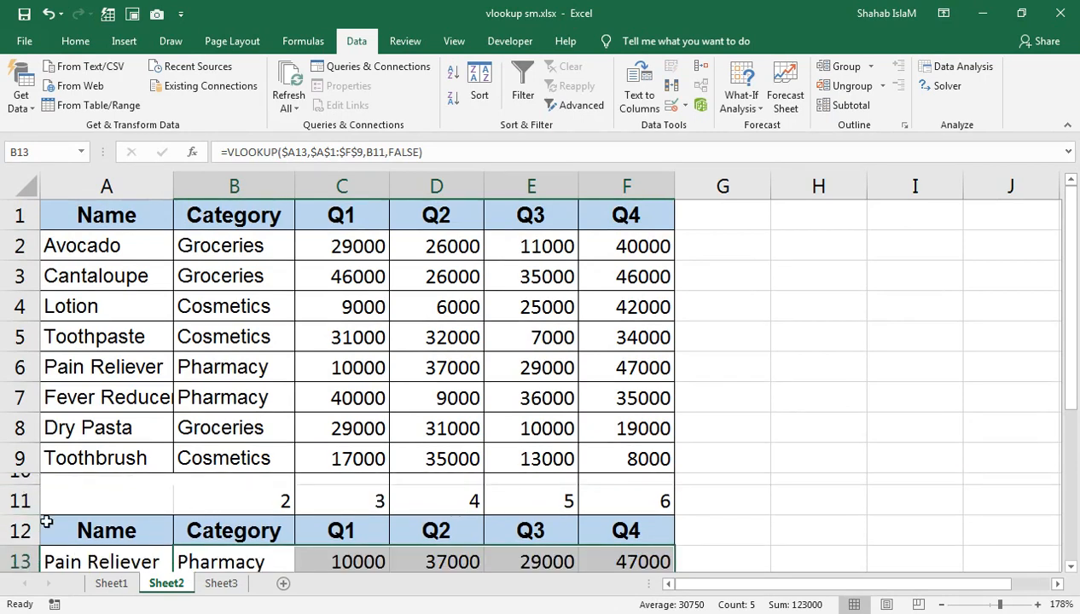
drag(34, 484, 36, 468)
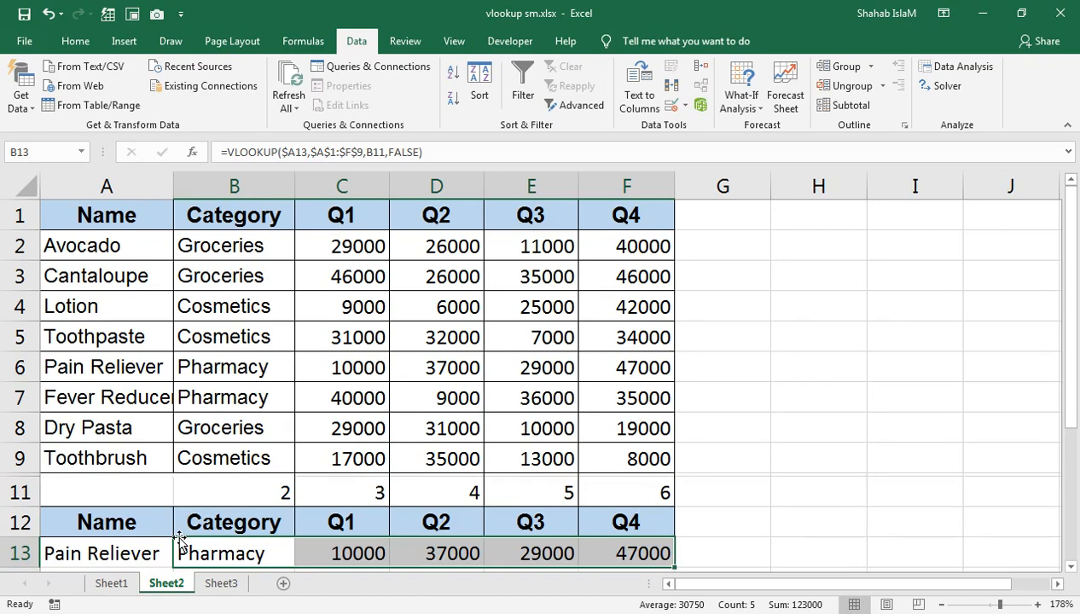
- Test the lookup row by choosing Cantaloupe and after it Lotion from the product dropdown in A13
click(146, 551)
click(183, 560)
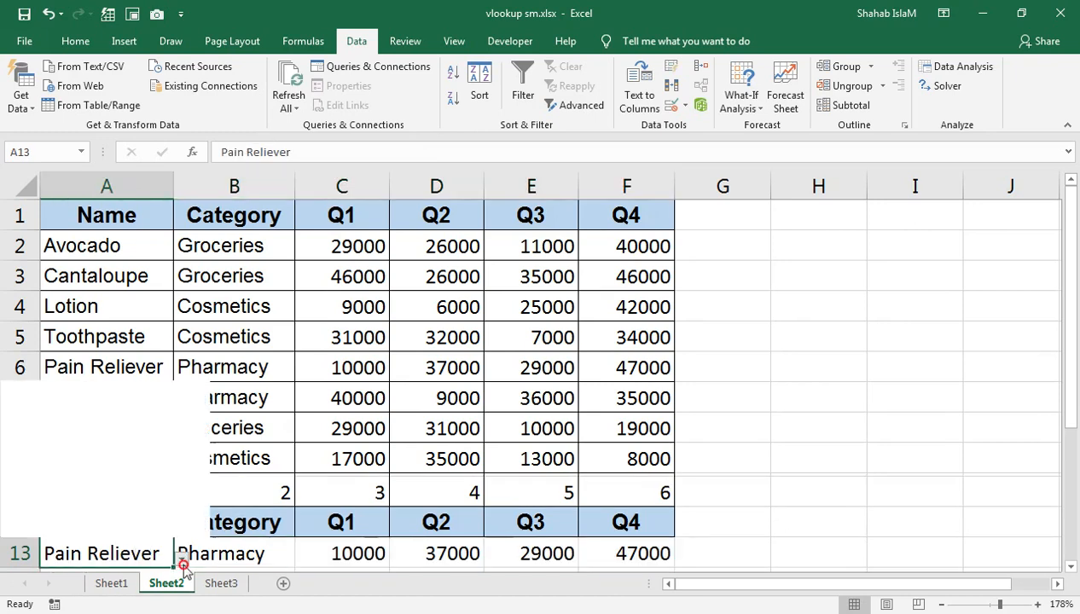
click(116, 414)
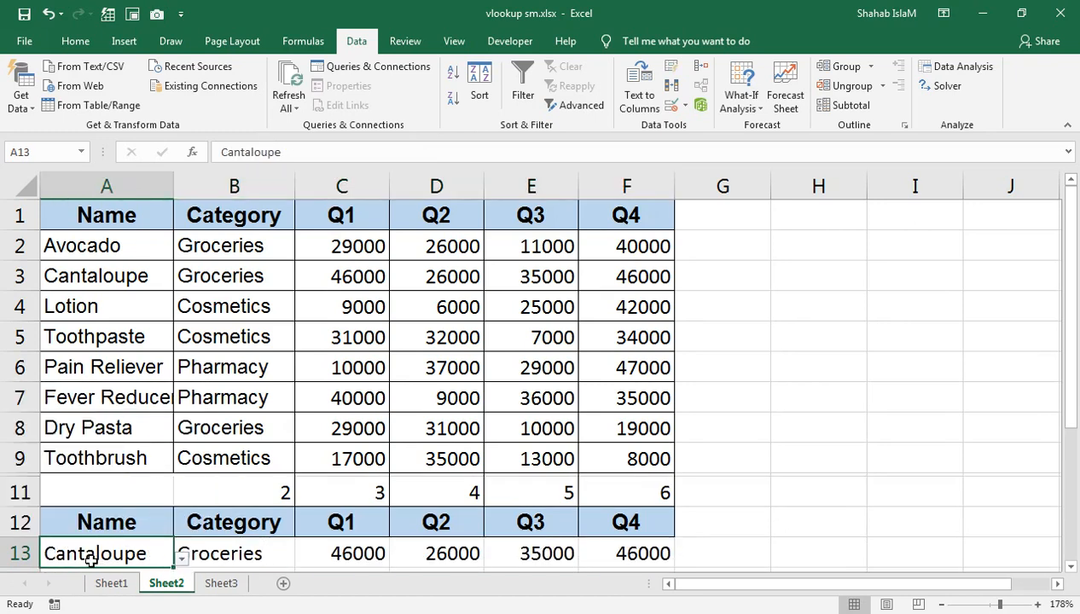
click(183, 559)
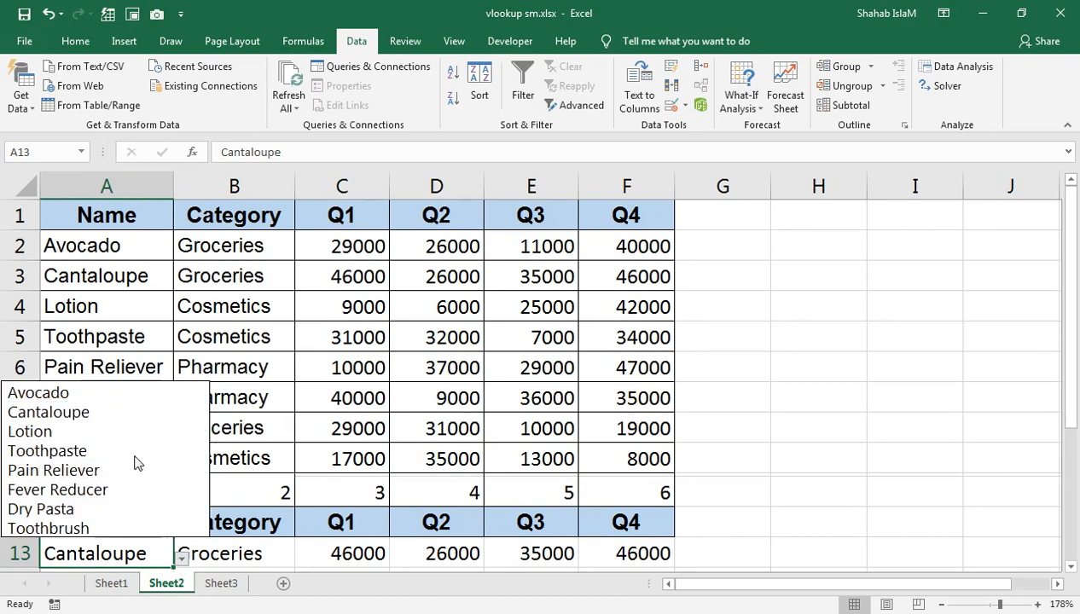
click(86, 430)
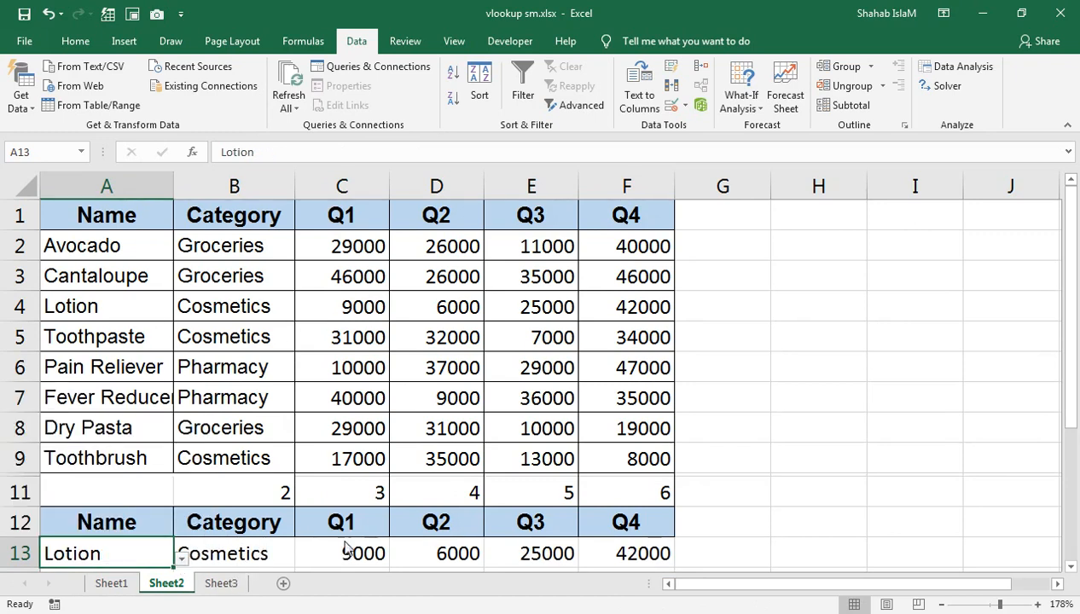